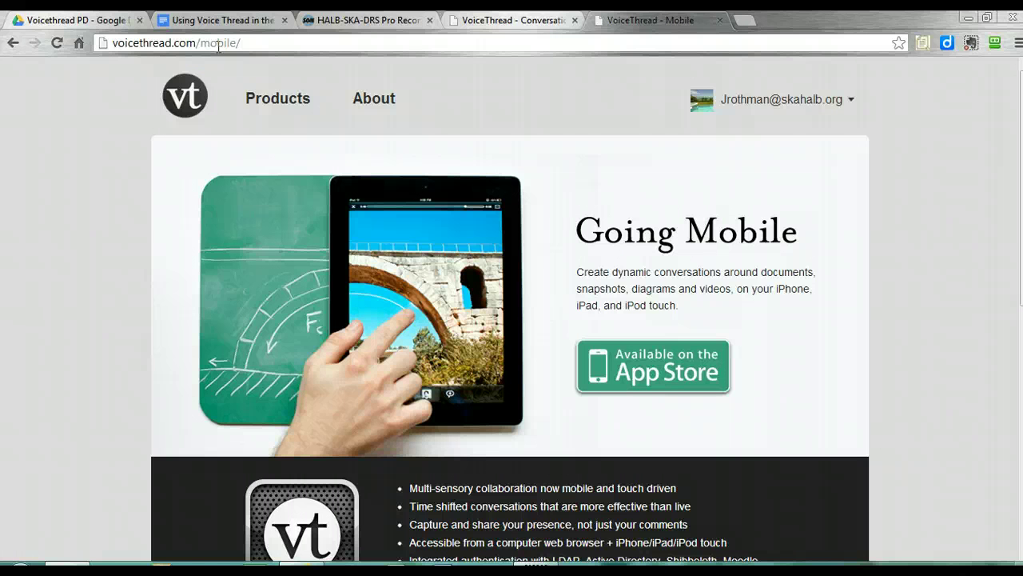
# Step: Read through the "Using Voice Thread in the Classroom" outline down to its last numbered item
pyautogui.click(224, 24)
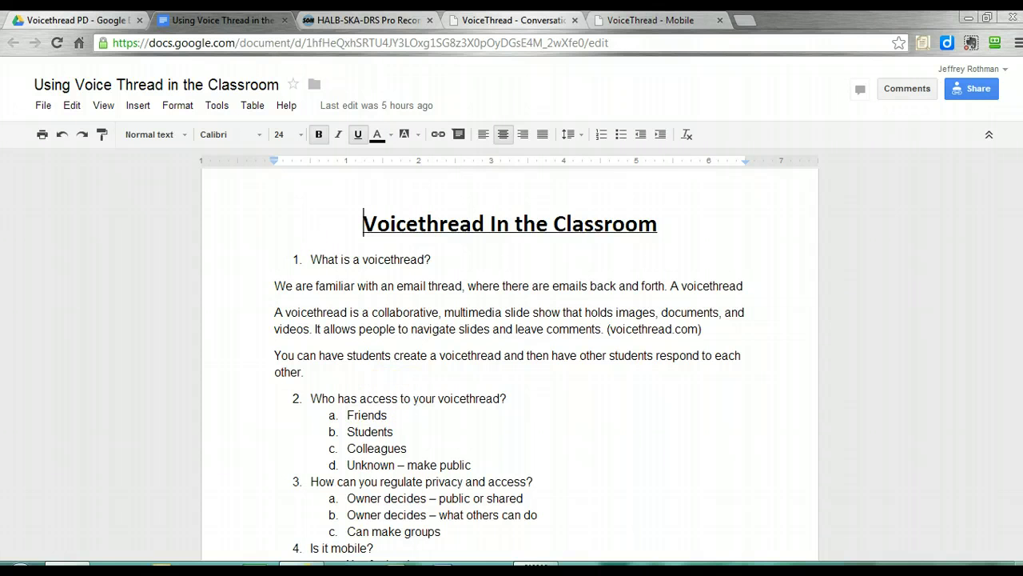
pyautogui.scroll(-3, 510, 366)
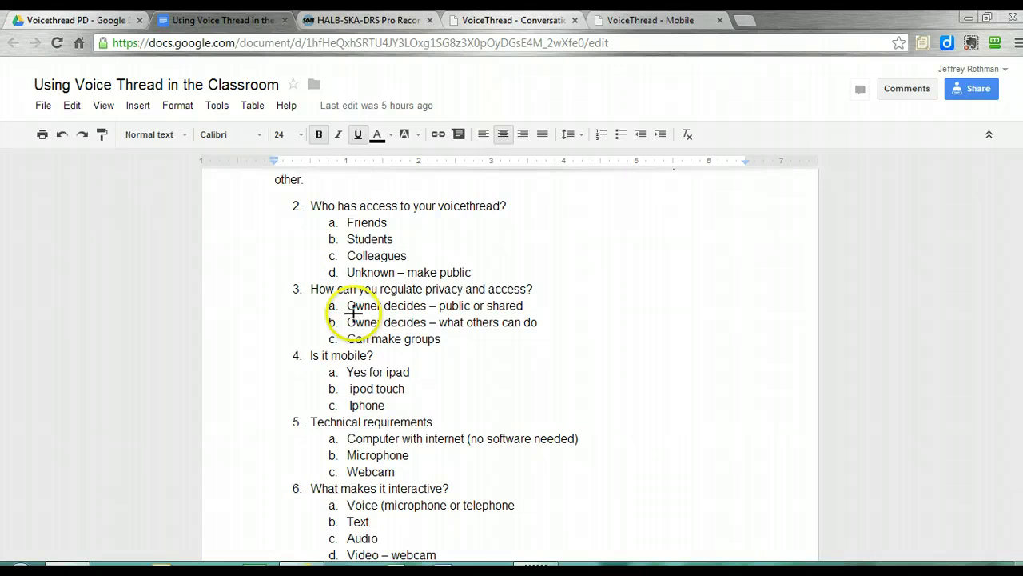
pyautogui.hotkey('ctrl', '2')
pyautogui.moveTo(302, 270)
pyautogui.mouseDown()
pyautogui.moveTo(448, 300)
pyautogui.moveTo(528, 302)
pyautogui.moveTo(484, 253)
pyautogui.moveTo(292, 273)
pyautogui.mouseUp()
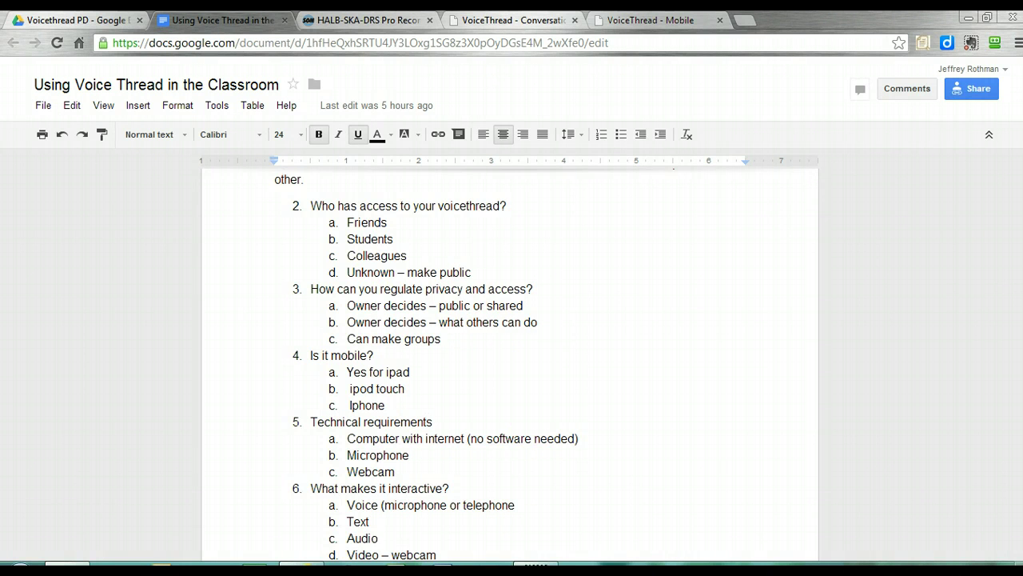
pyautogui.scroll(-3, 680, 233)
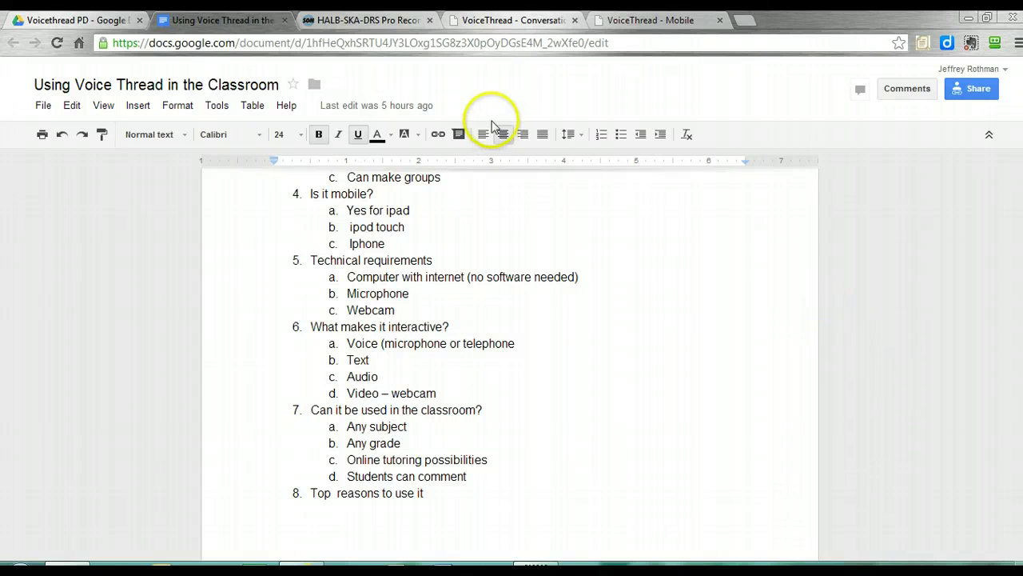
# Step: View VoiceThread's mobile page, then examine the descriptions of the public voicethreads on the browse page
pyautogui.click(670, 22)
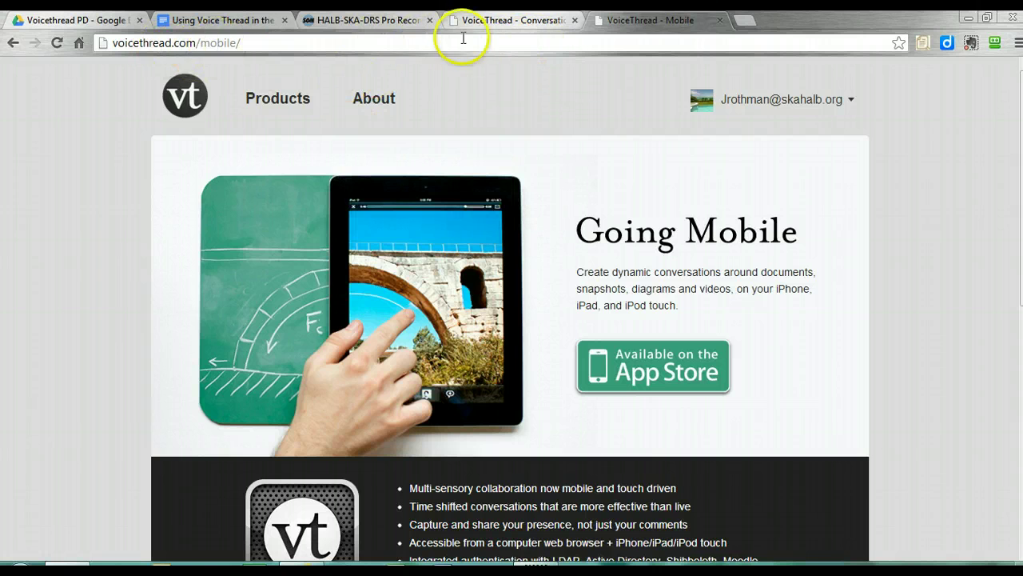
pyautogui.click(486, 19)
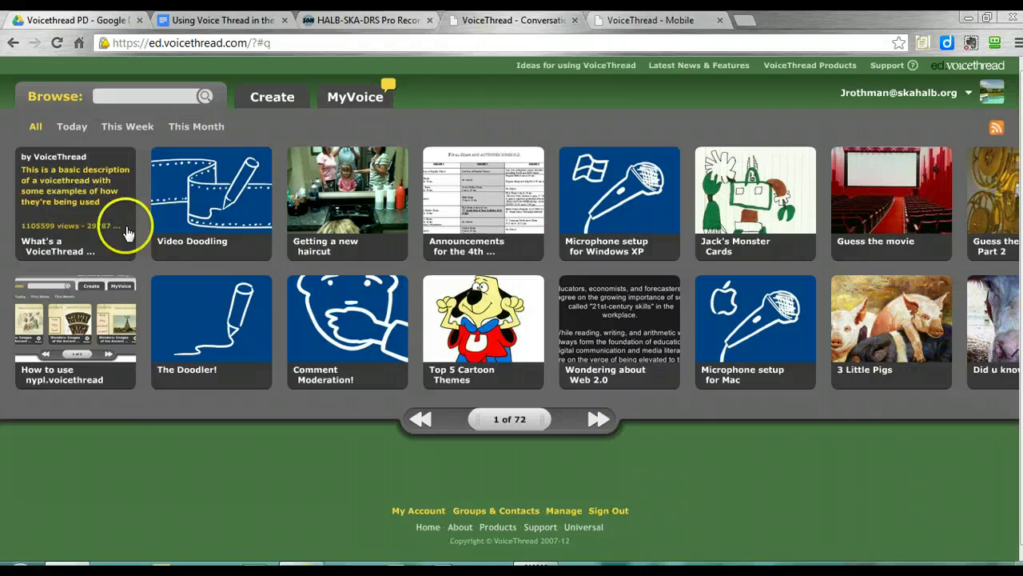
pyautogui.moveTo(231, 192)
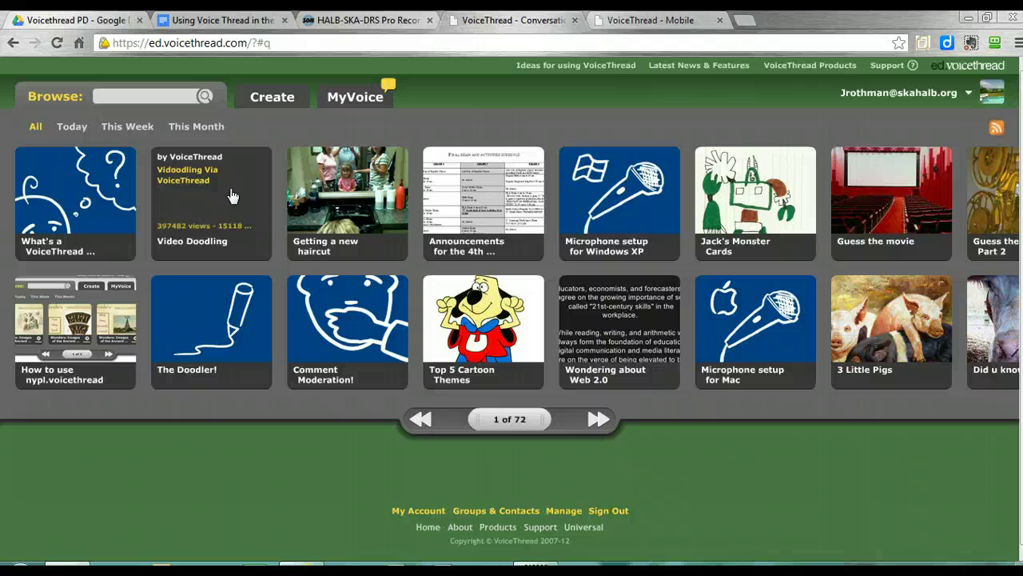
pyautogui.moveTo(377, 166)
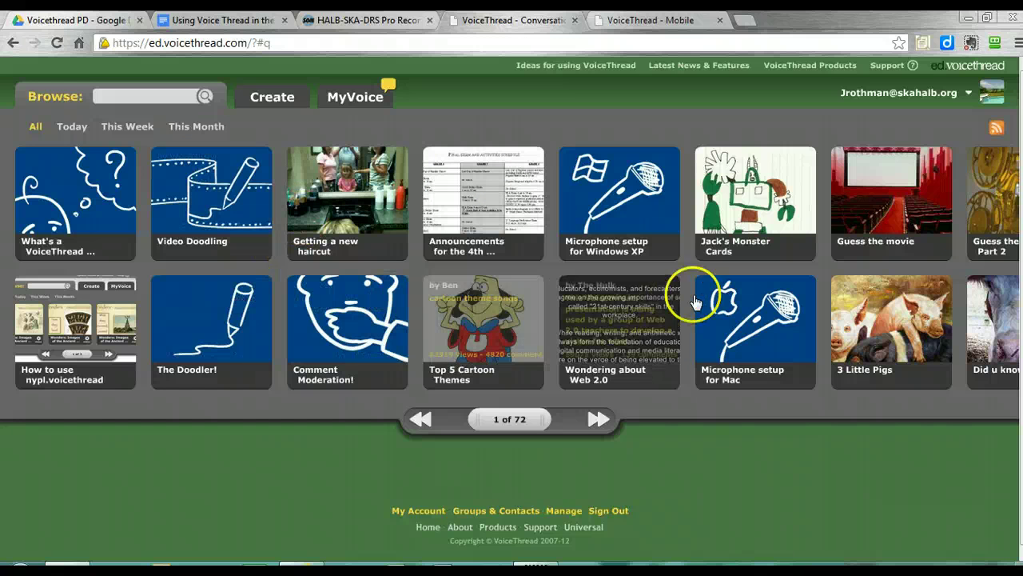
pyautogui.moveTo(680, 200)
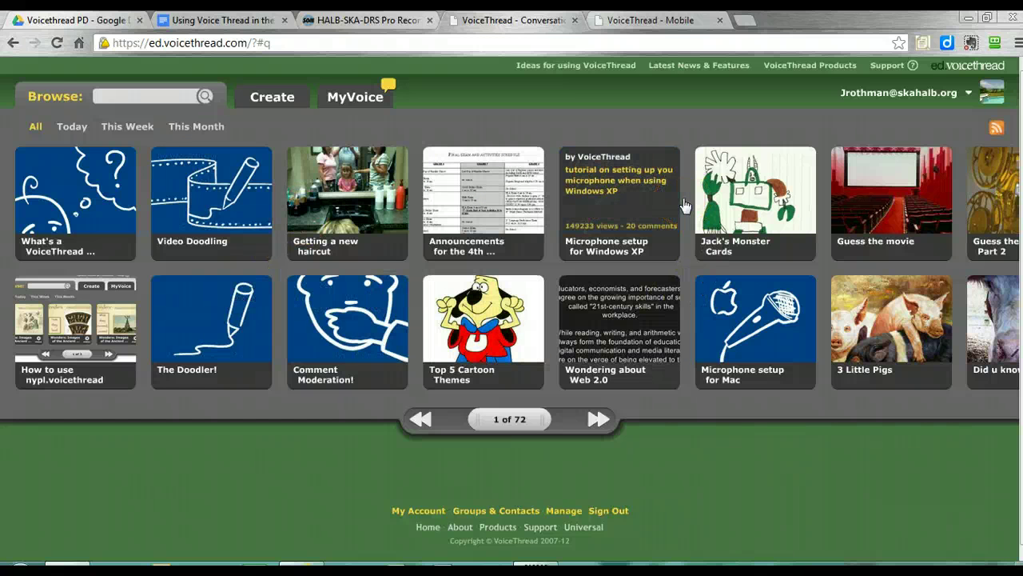
pyautogui.click(589, 182)
pyautogui.click(584, 158)
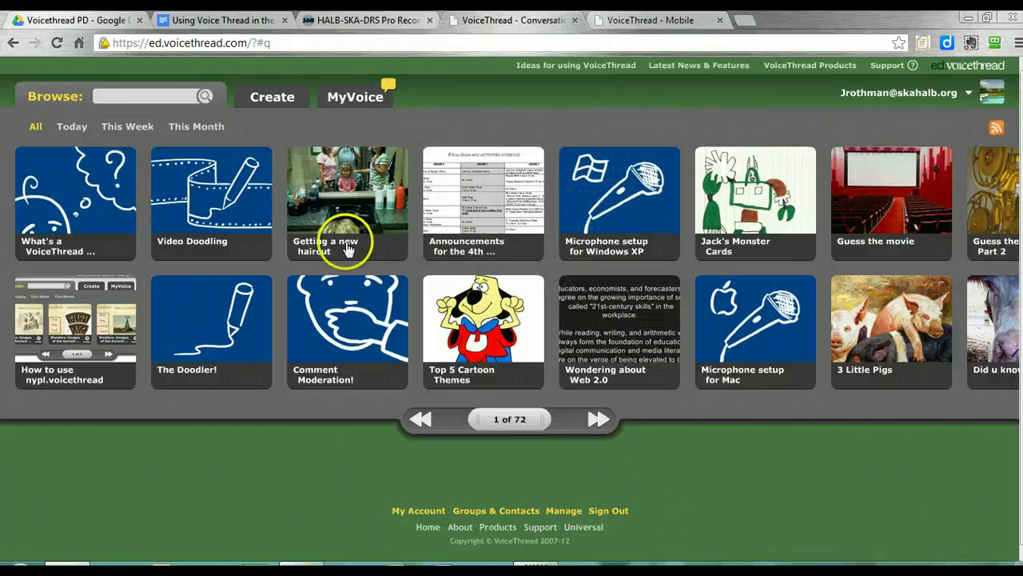
# Step: Search the voicethreads for "chumash" and open "Chumash for PD"
pyautogui.click(120, 96)
pyautogui.write('chumash')
pyautogui.press('Return')
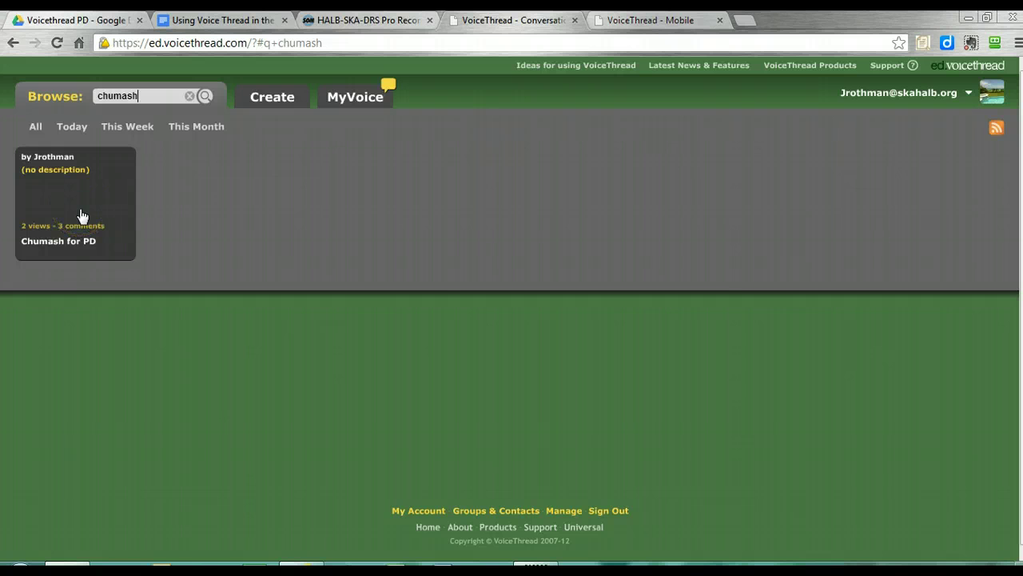
pyautogui.click(80, 216)
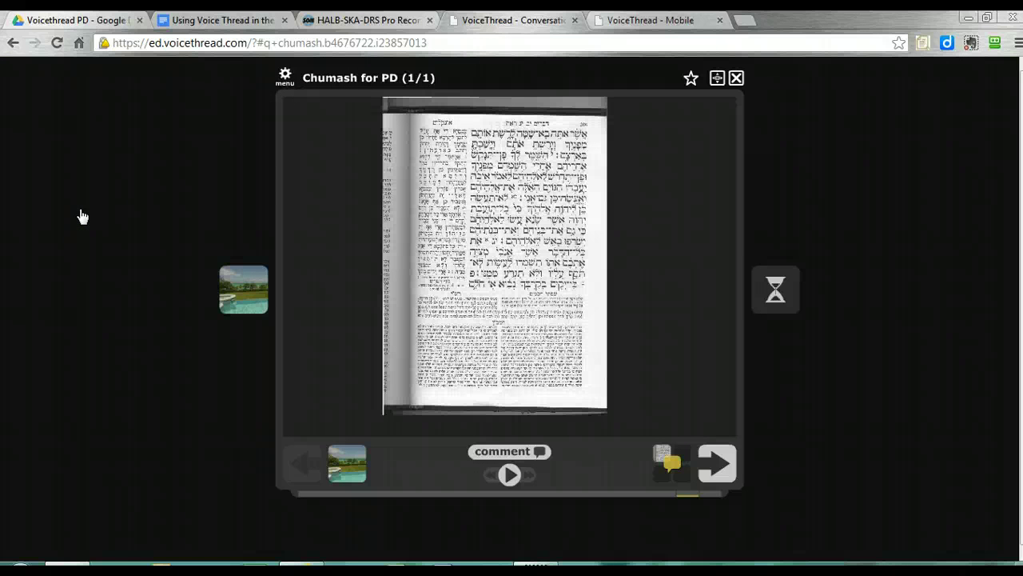
# Step: Play the audio comment on the Chumash page, lower the computer's speaker volume and close the comment
pyautogui.click(144, 231)
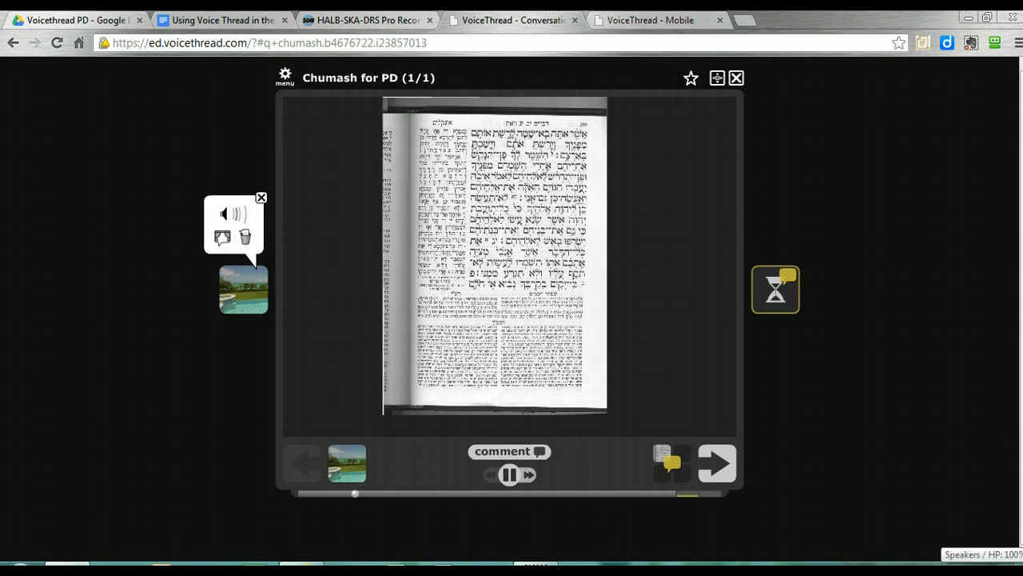
pyautogui.click(948, 569)
pyautogui.moveTo(944, 376); pyautogui.dragTo(945, 412)
pyautogui.click(822, 373)
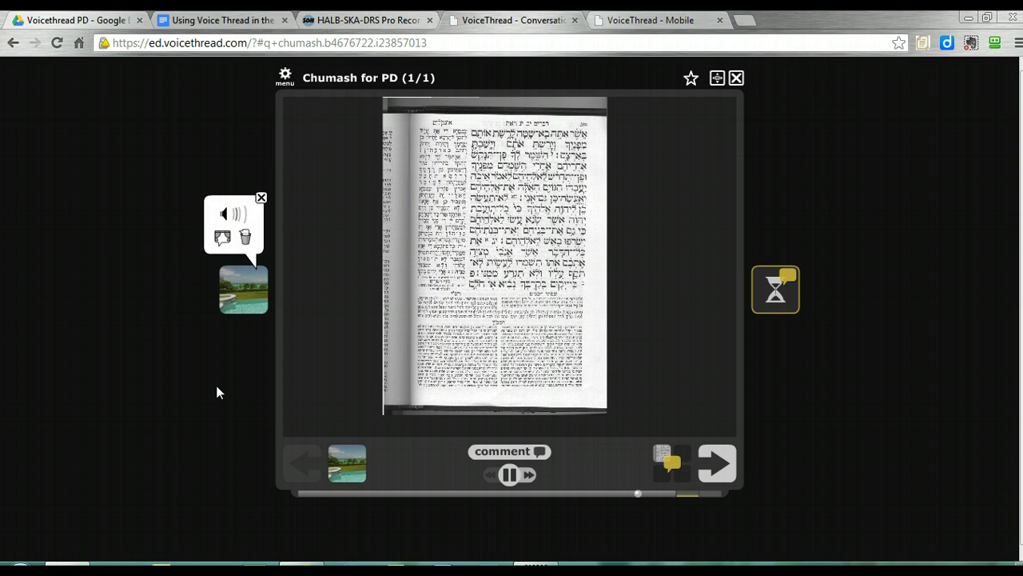
pyautogui.click(261, 197)
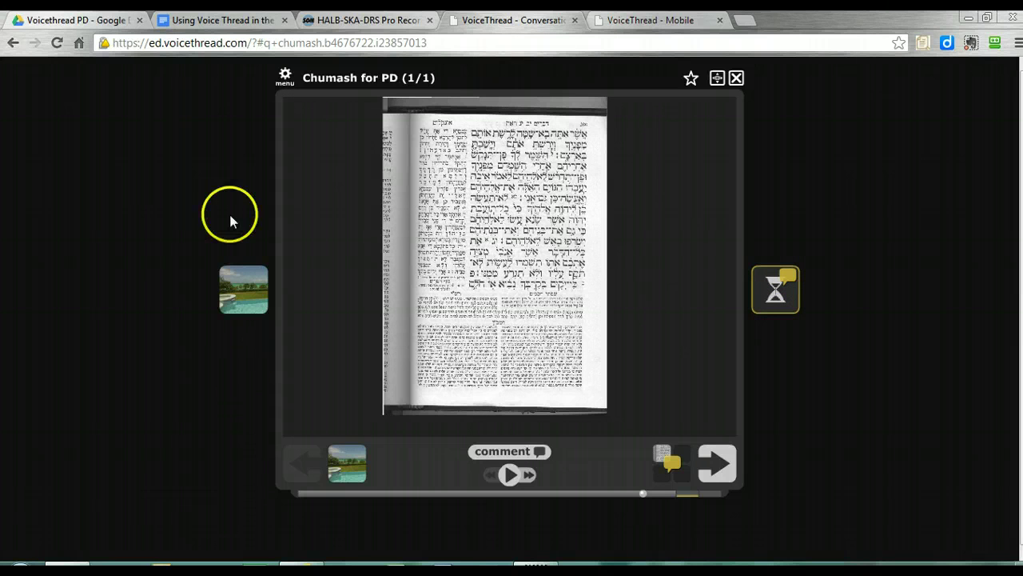
# Step: Play the comment from the participant with the hourglass picture and close the "Chumash for PD" voicethread
pyautogui.rightClick(832, 274)
pyautogui.click(888, 473)
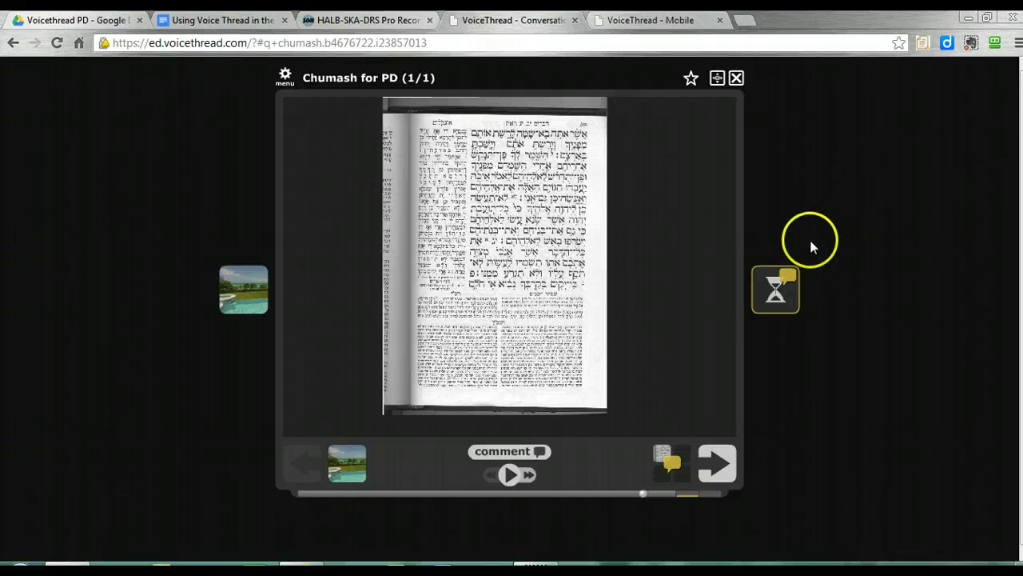
pyautogui.click(779, 302)
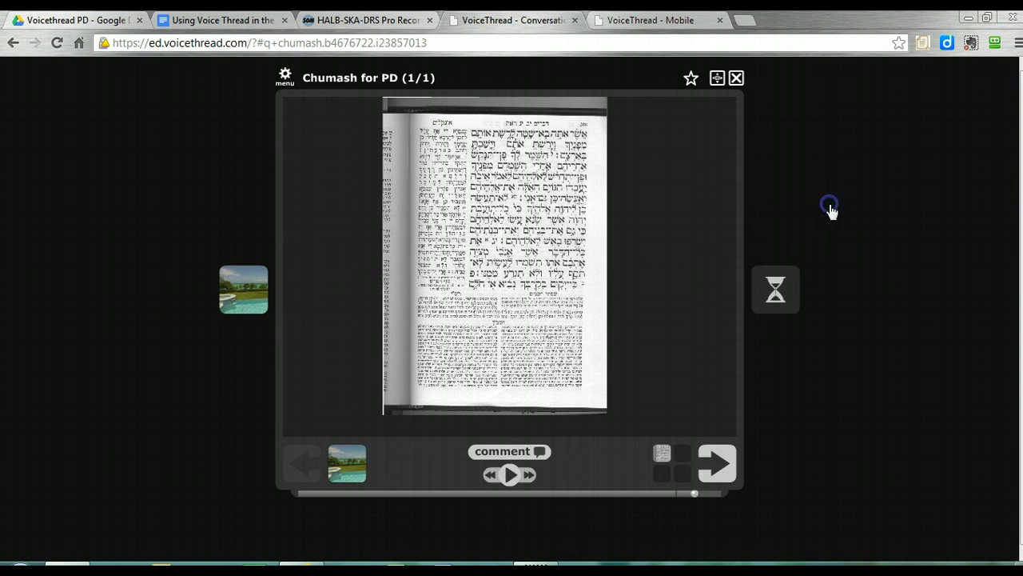
pyautogui.click(829, 205)
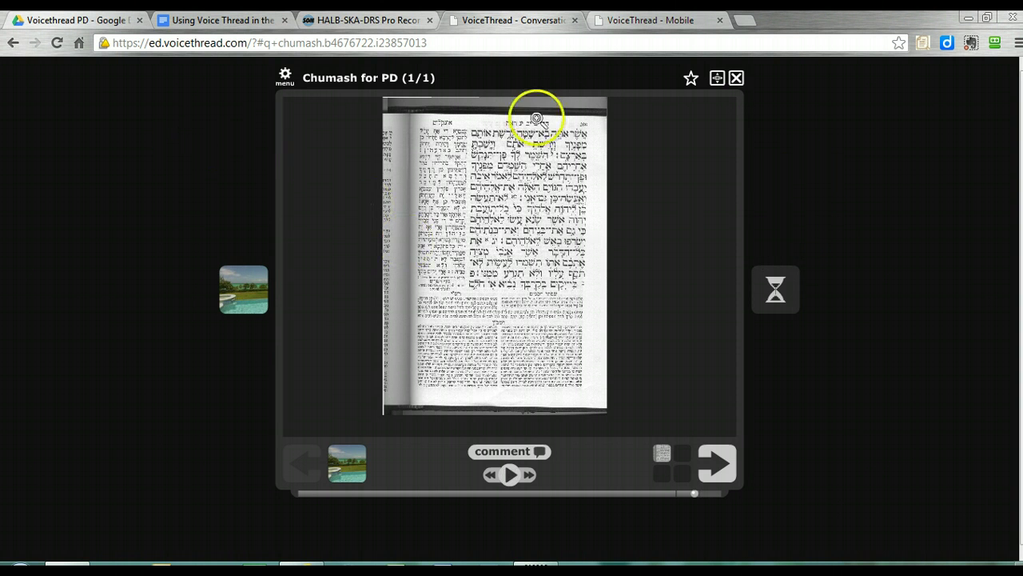
pyautogui.click(738, 79)
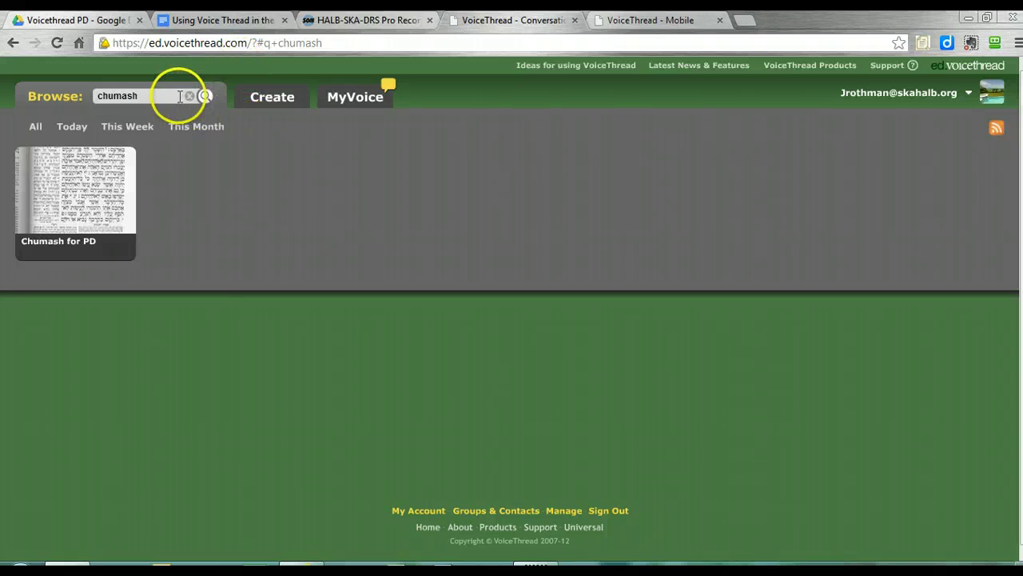
# Step: Replace the search term with "hebrew" and look over the class voicethreads found
pyautogui.doubleClick(175, 96)
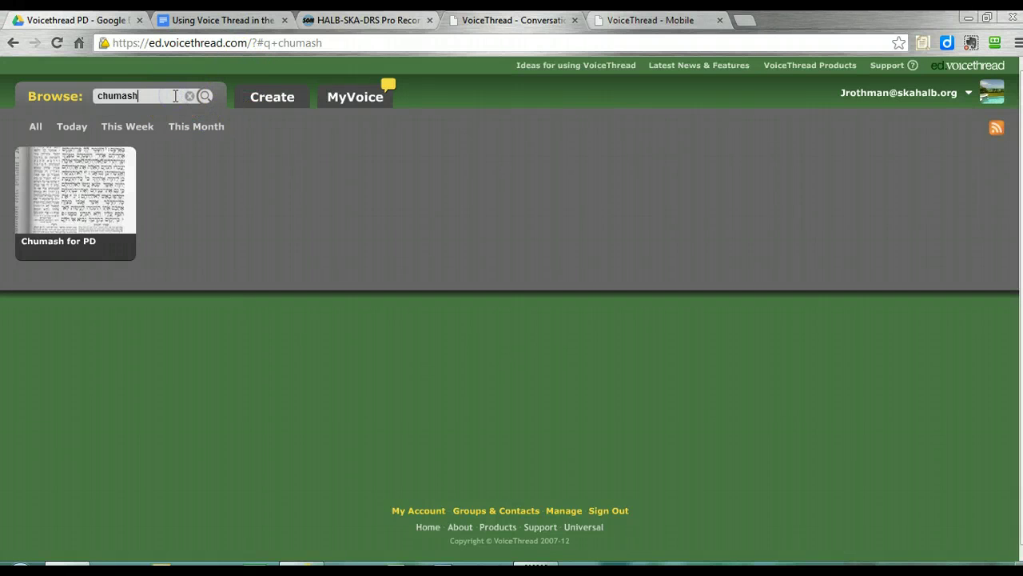
pyautogui.click(183, 96)
pyautogui.click(189, 97)
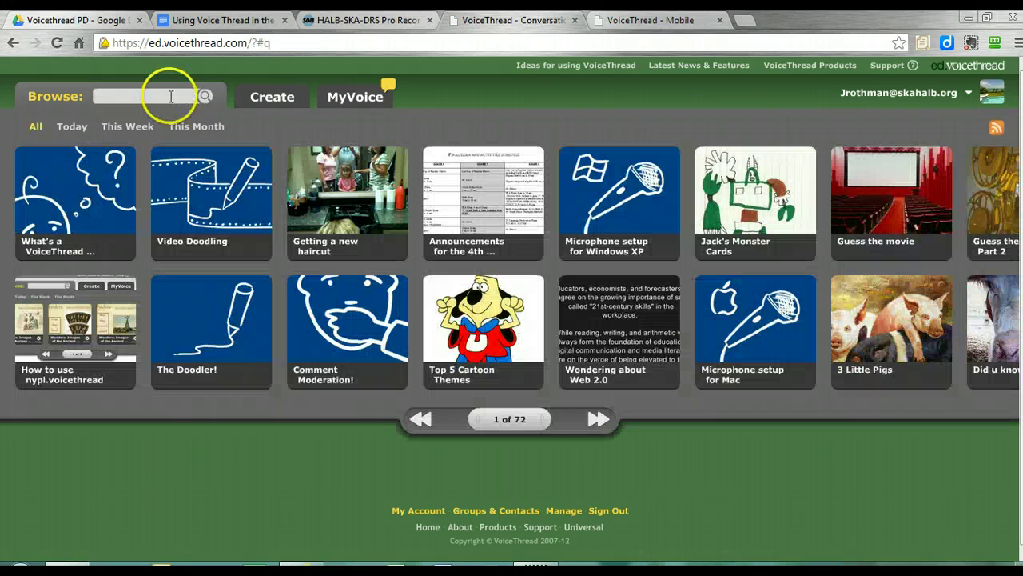
pyautogui.write('hebrew')
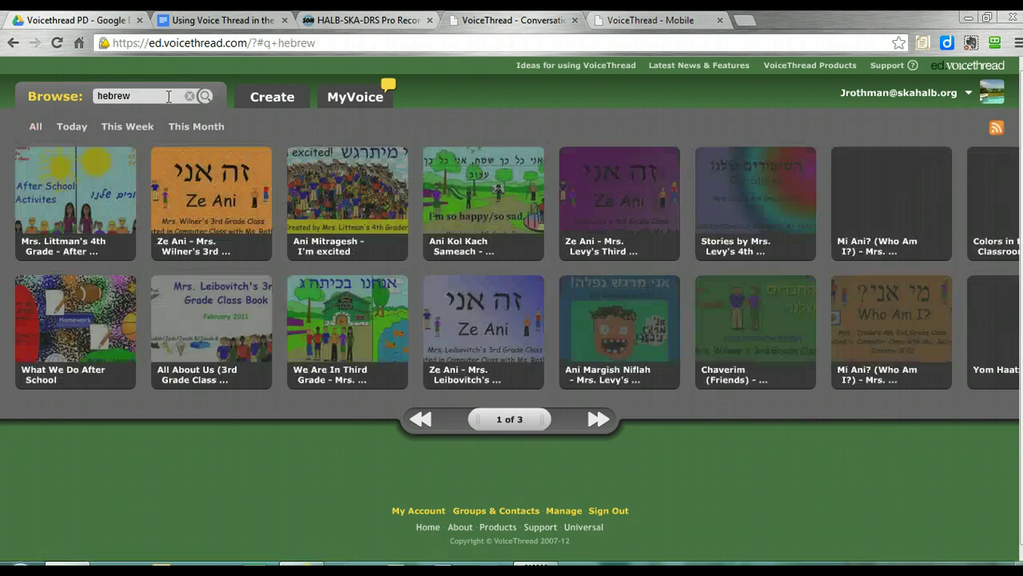
pyautogui.moveTo(616, 286)
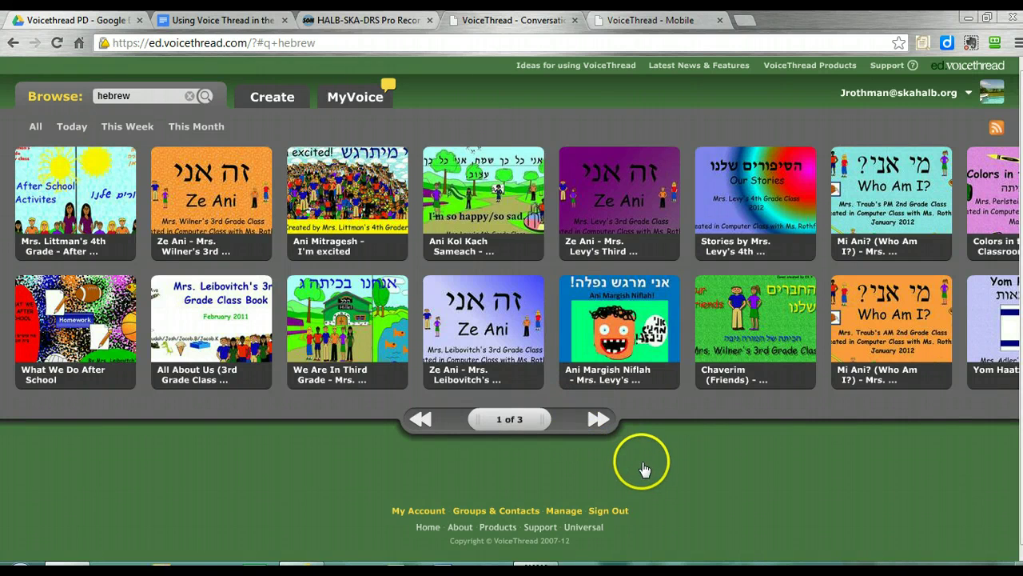
pyautogui.moveTo(502, 198)
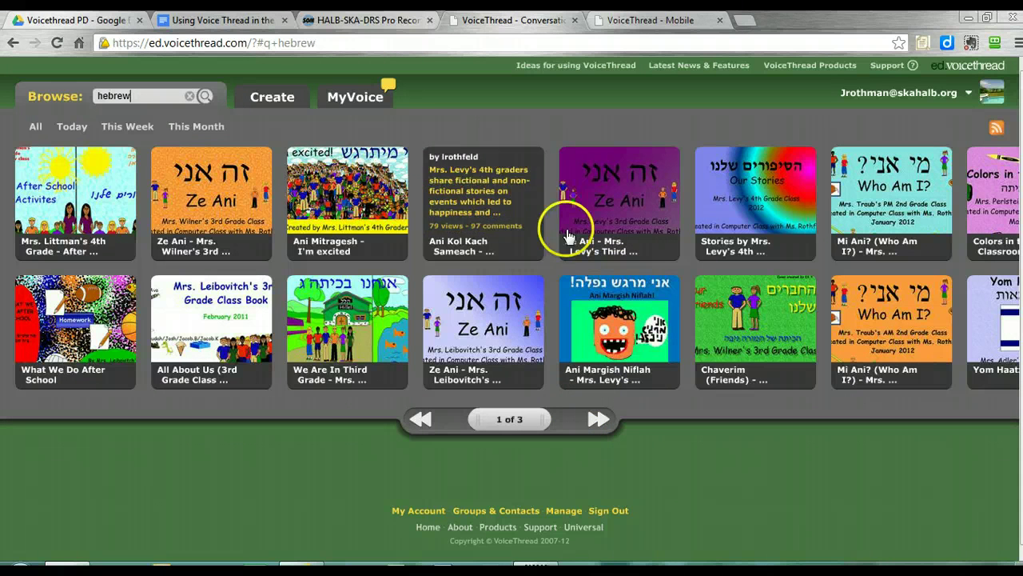
pyautogui.click(449, 125)
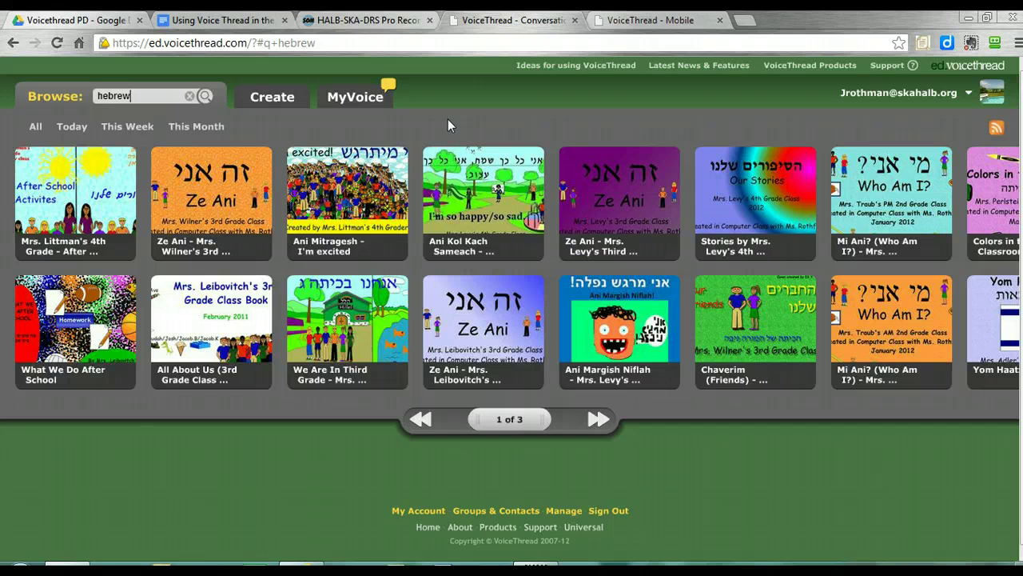
# Step: Start a new voicethread with an upload from the computer and look through the Documents library for a file
pyautogui.click(279, 109)
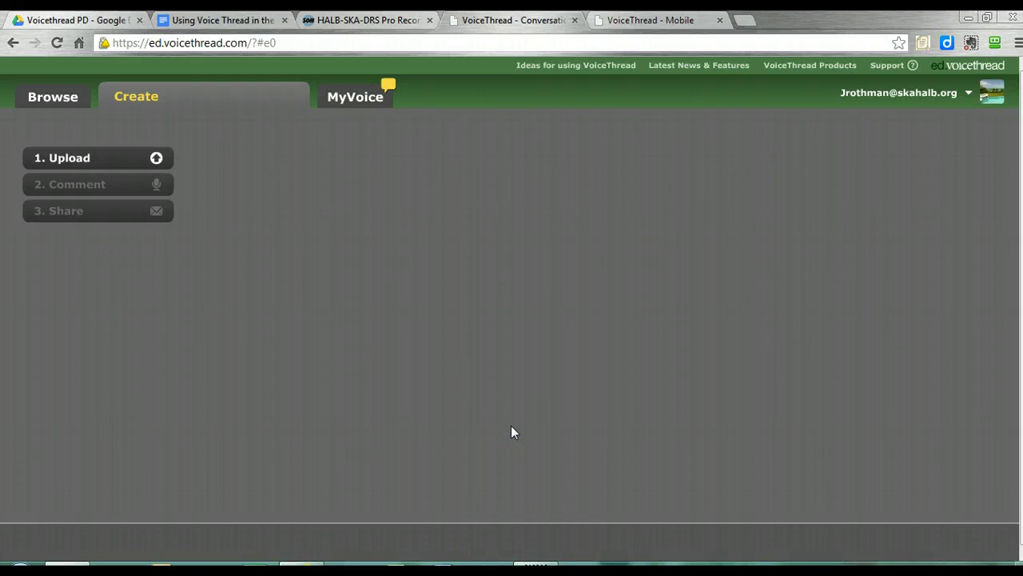
pyautogui.click(102, 159)
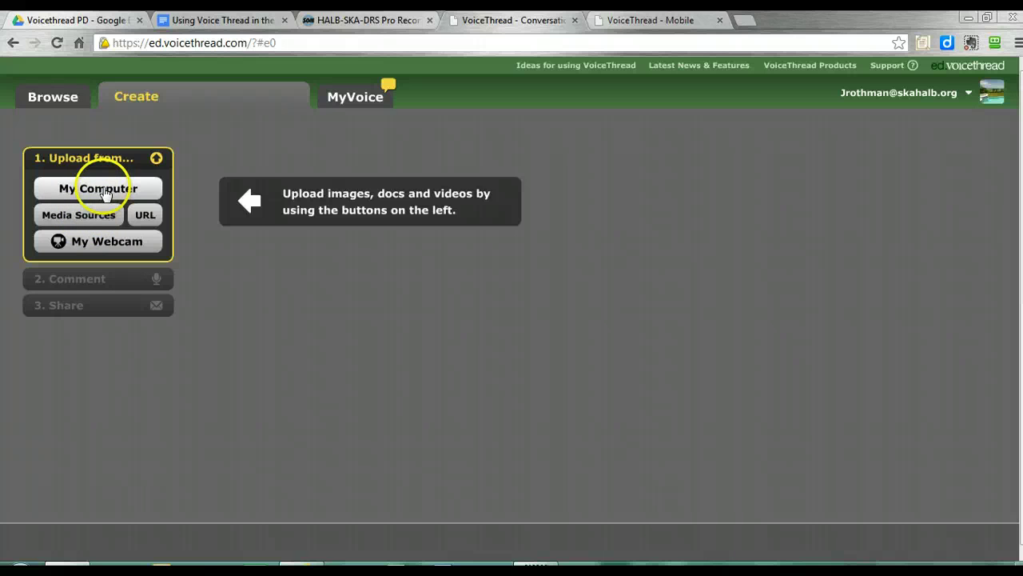
pyautogui.click(104, 192)
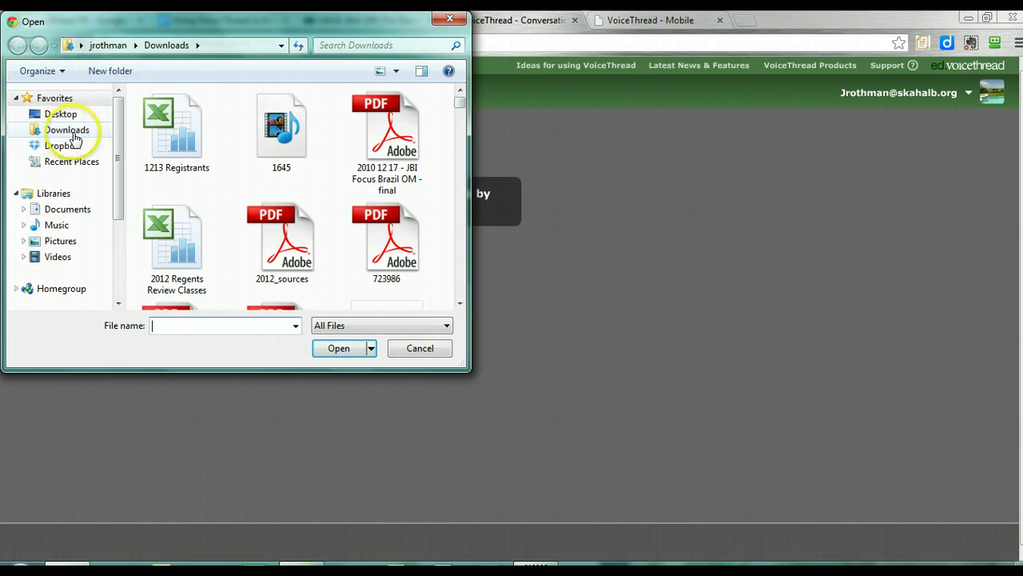
pyautogui.click(67, 210)
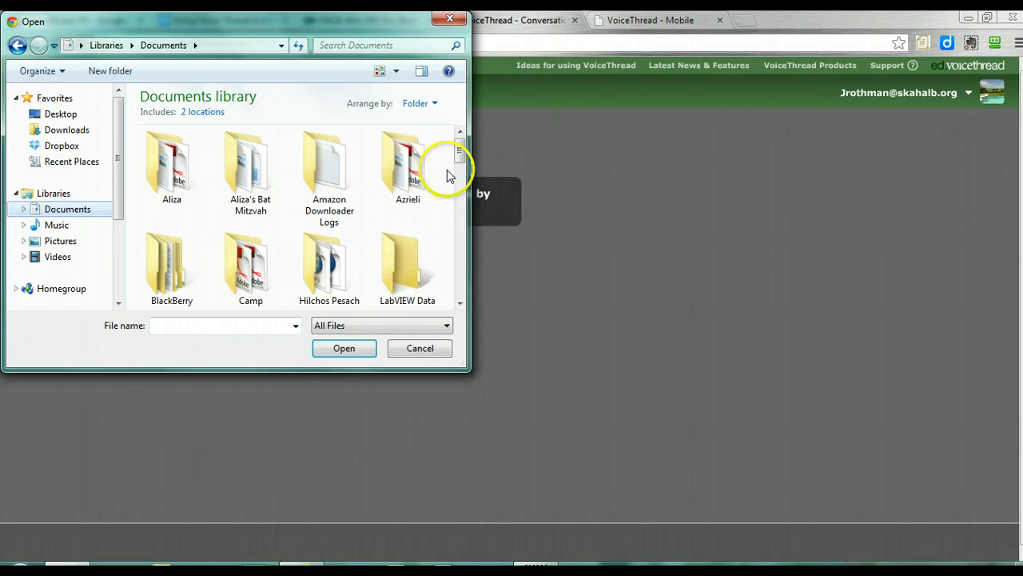
pyautogui.moveTo(461, 152)
pyautogui.mouseDown()
pyautogui.moveTo(480, 283)
pyautogui.moveTo(459, 140)
pyautogui.mouseUp()
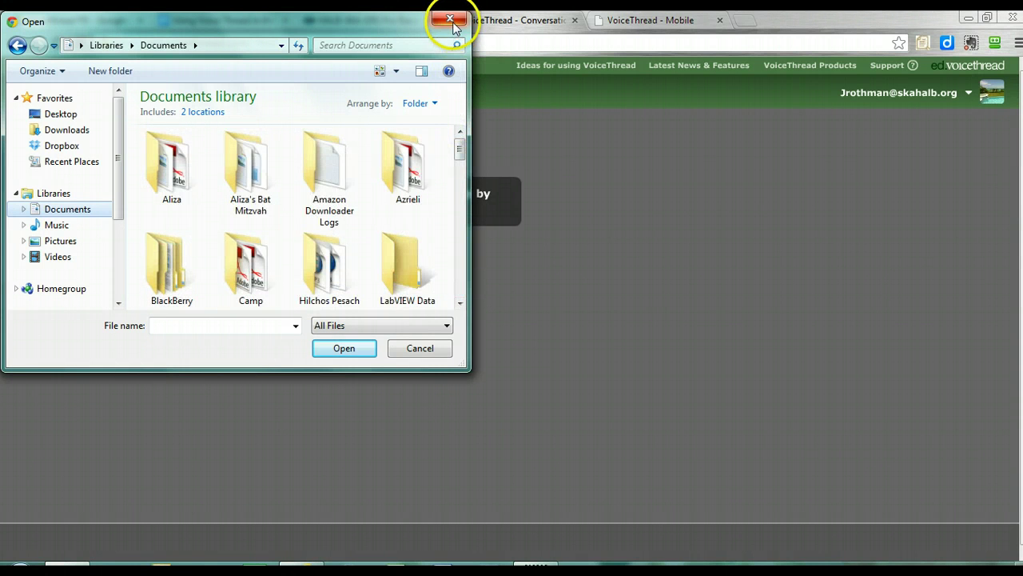
# Step: Upload the "trading land" document from the SKA folder on the desktop
pyautogui.click(60, 113)
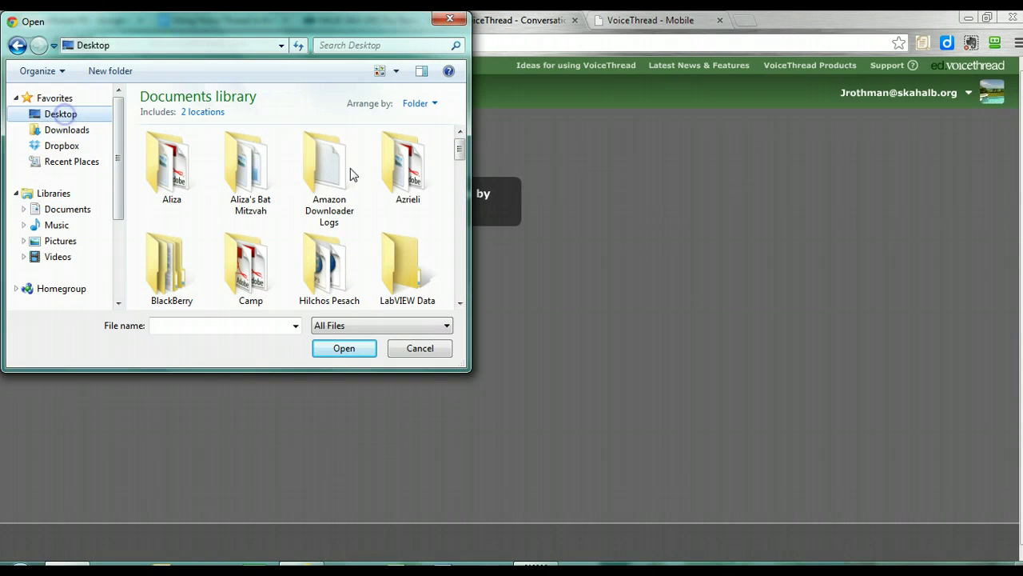
pyautogui.moveTo(463, 108); pyautogui.dragTo(459, 208)
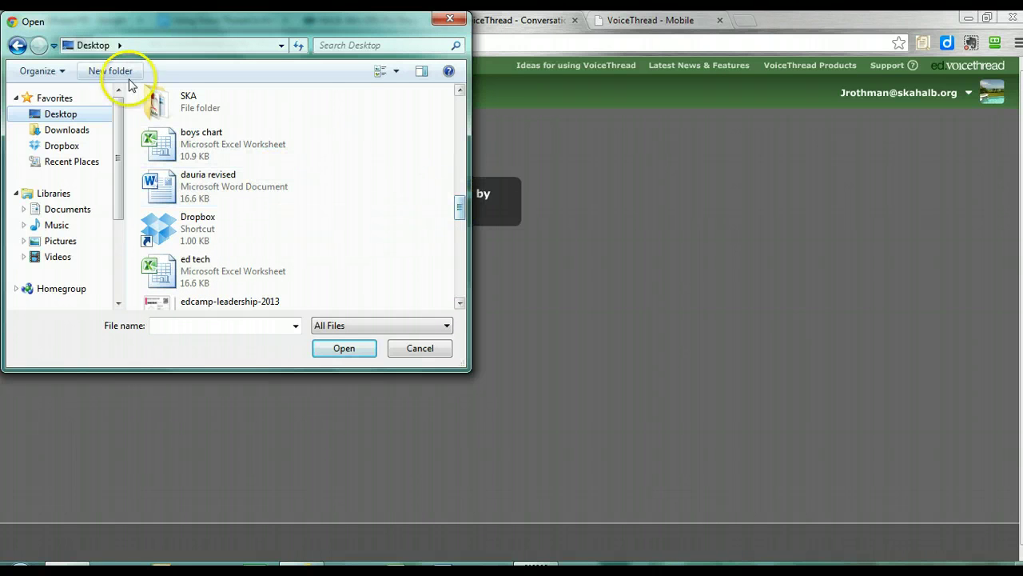
pyautogui.click(186, 116)
pyautogui.doubleClick(187, 116)
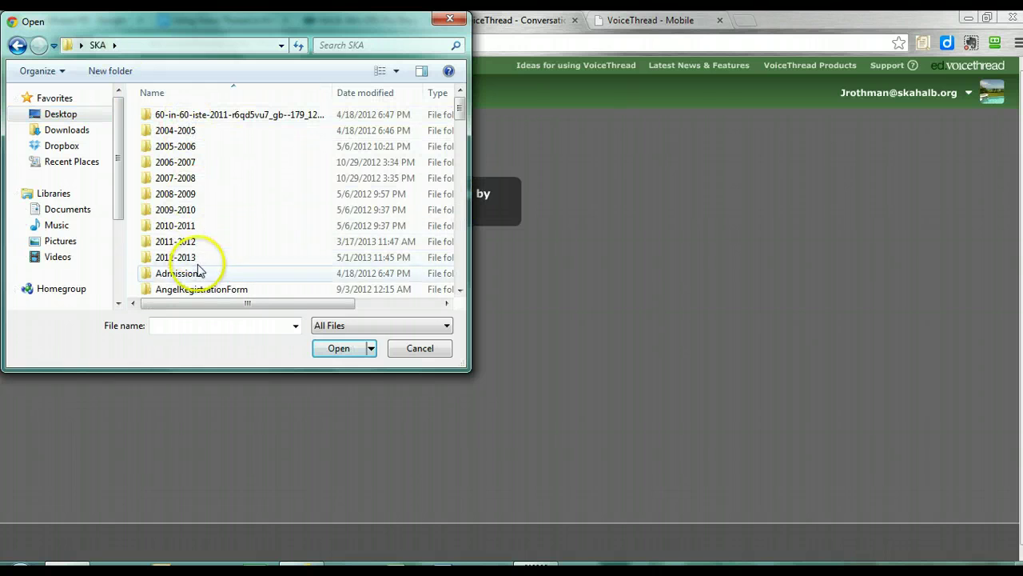
pyautogui.moveTo(456, 114); pyautogui.dragTo(487, 324)
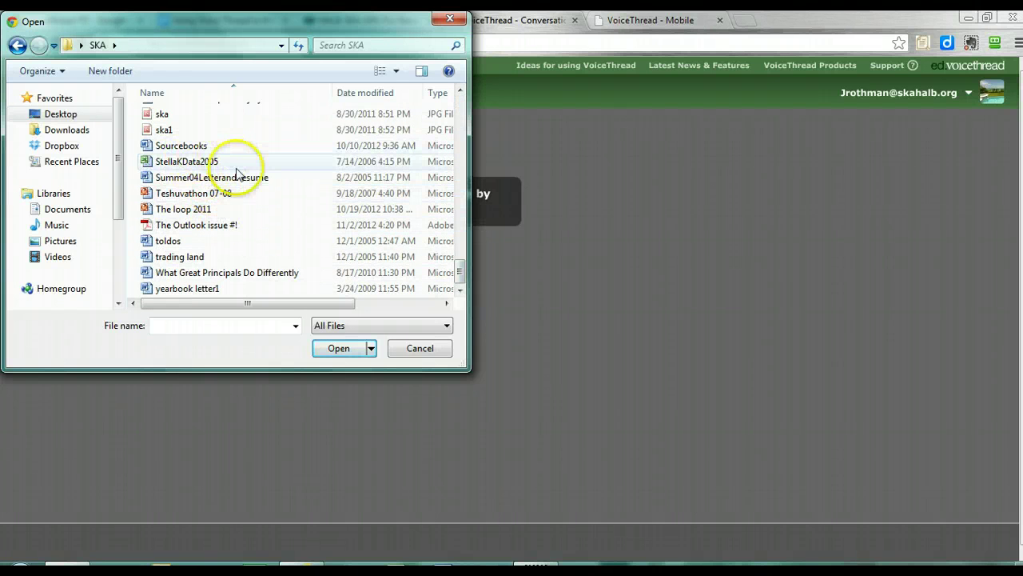
pyautogui.doubleClick(204, 257)
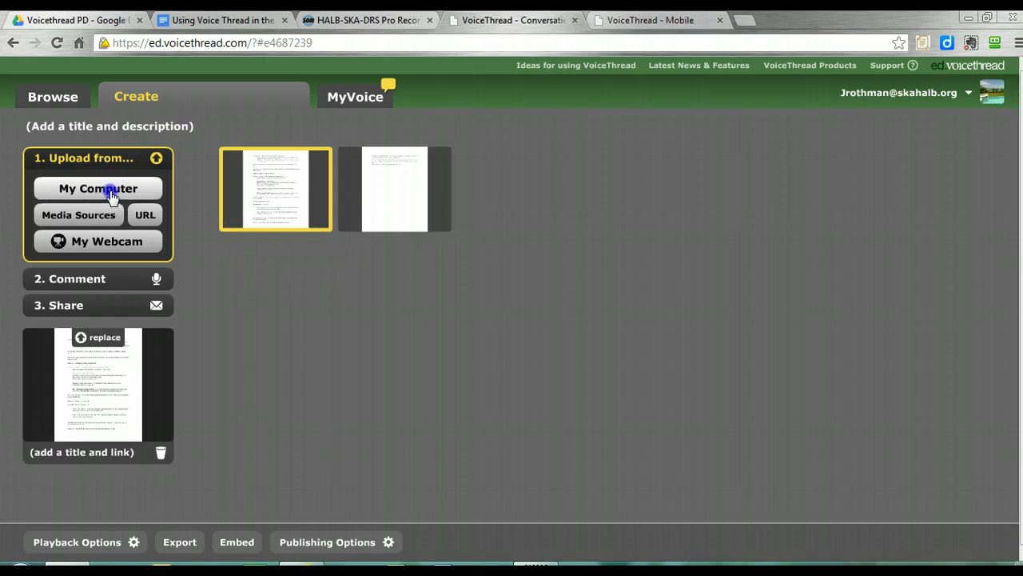
# Step: Open Google Images in a new browser tab and search for "map of israel"
pyautogui.click(150, 219)
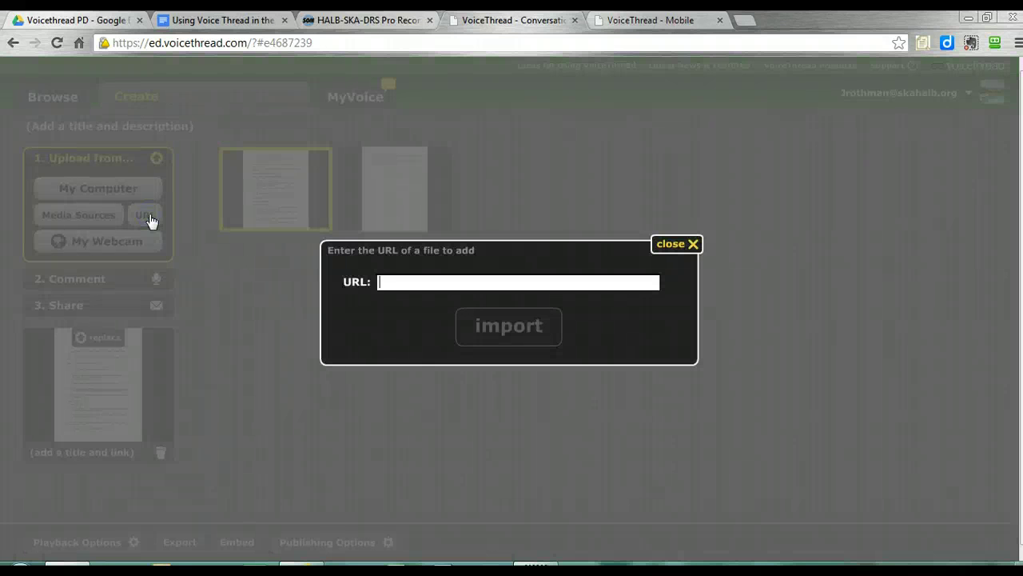
pyautogui.click(744, 20)
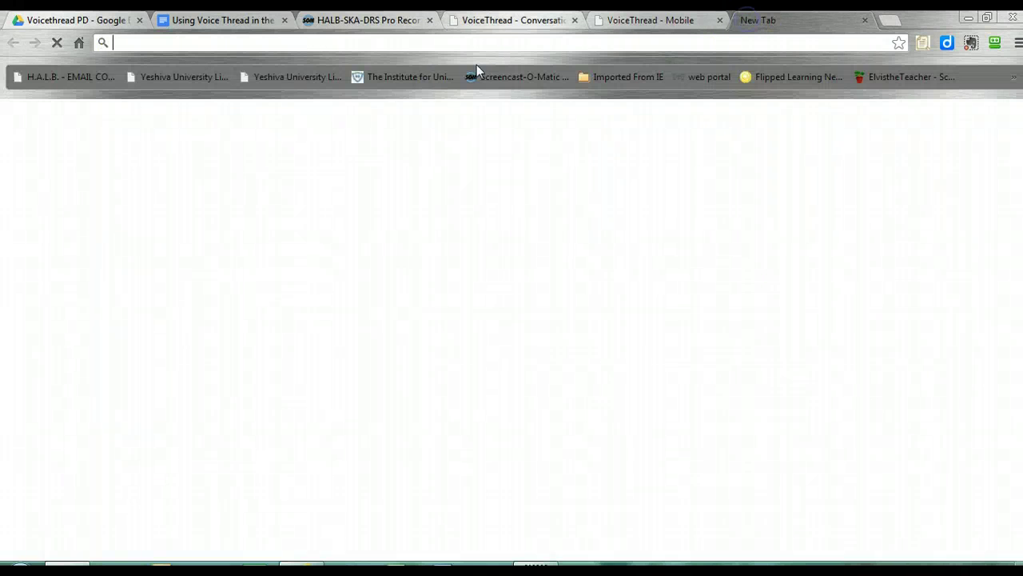
pyautogui.click(456, 45)
pyautogui.write('google.com')
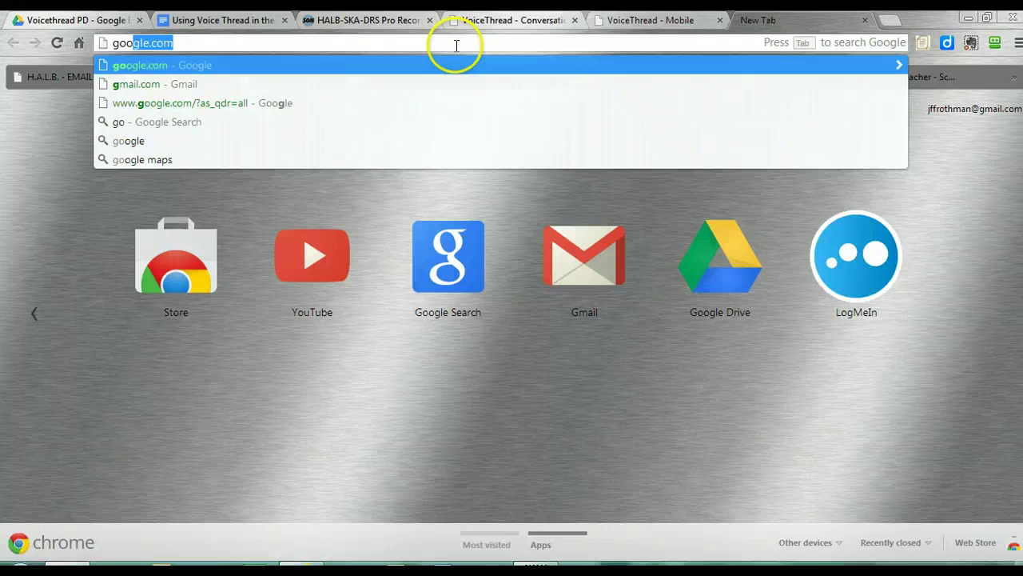
pyautogui.press('Return')
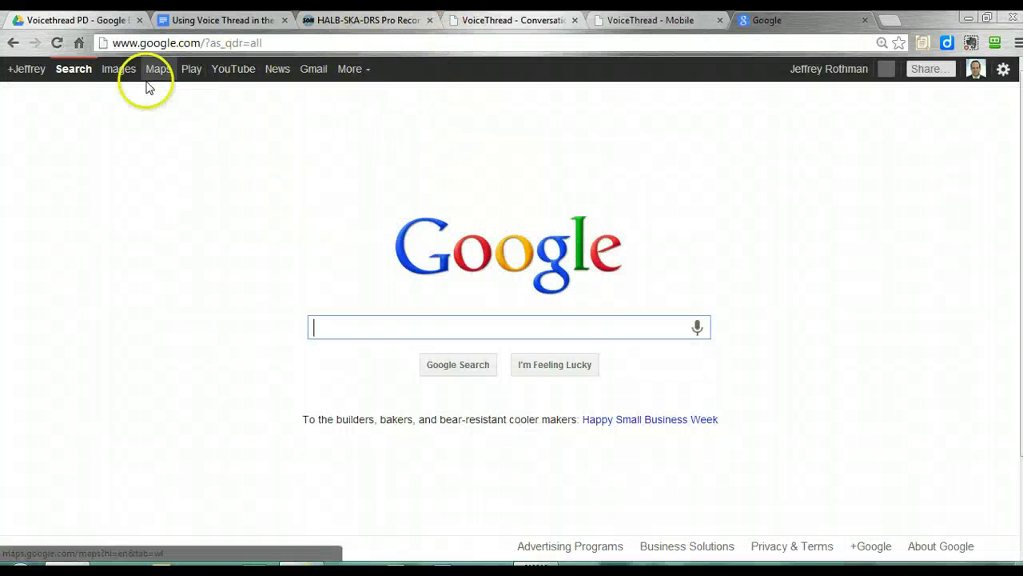
pyautogui.click(119, 70)
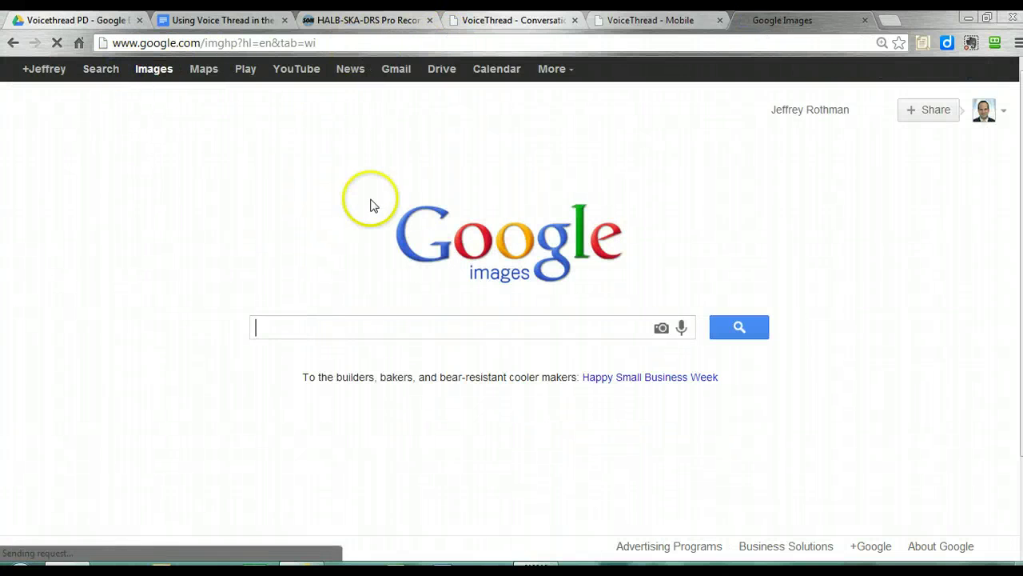
pyautogui.write('map of is')
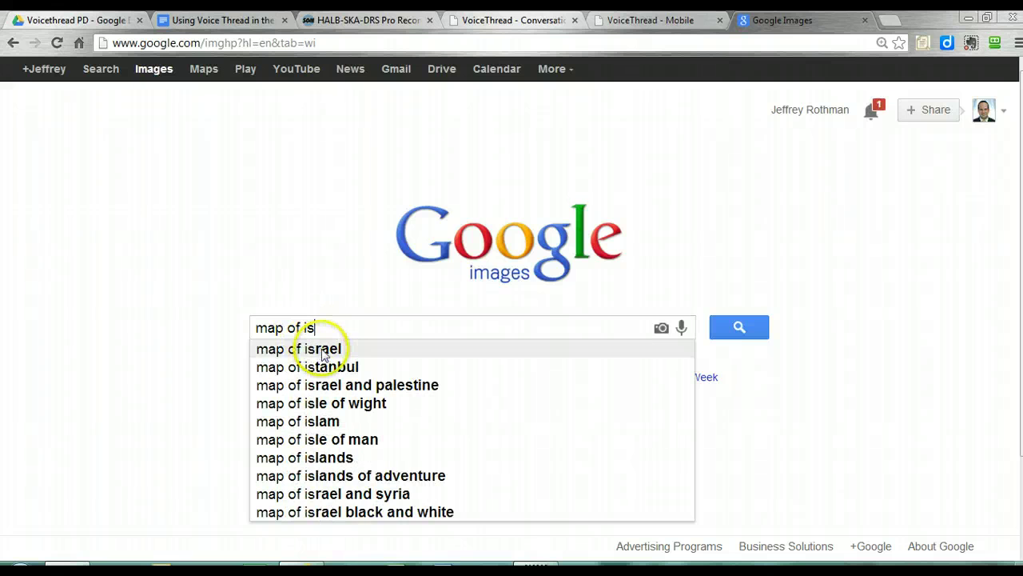
pyautogui.click(324, 352)
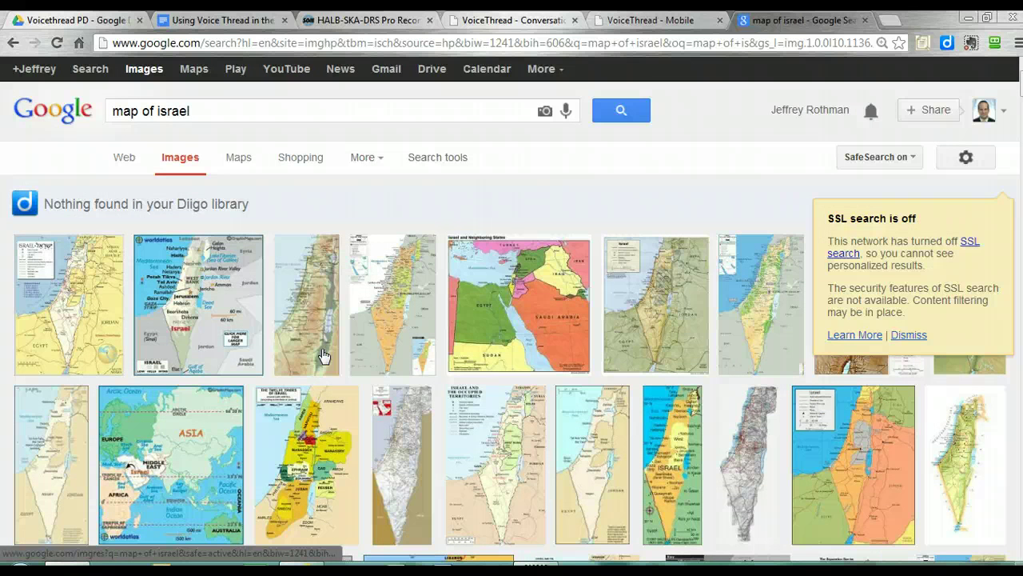
# Step: Open the original image of the Administrative Map of Israel from nationsonline.org and copy its web address
pyautogui.click(78, 309)
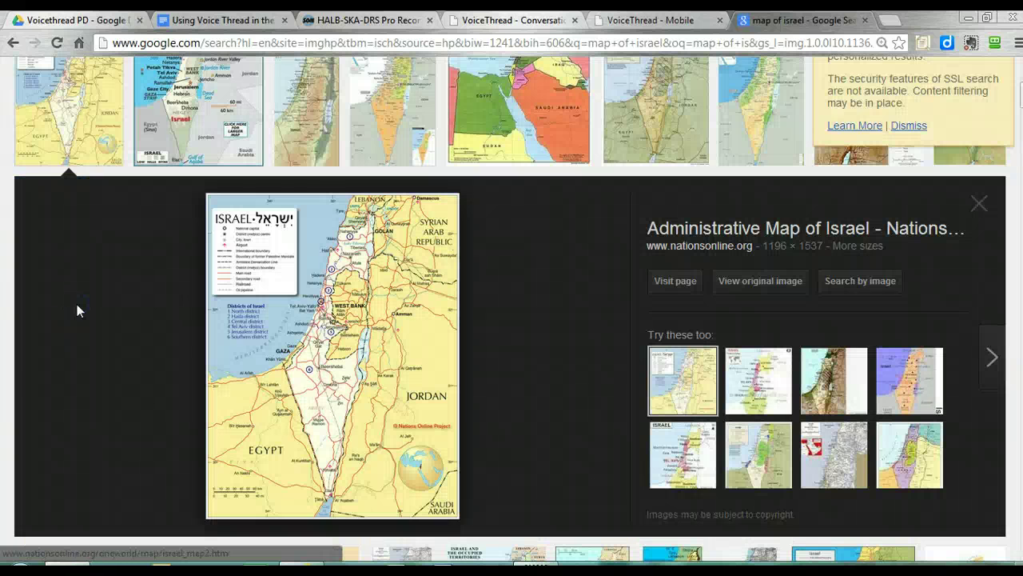
pyautogui.click(279, 305)
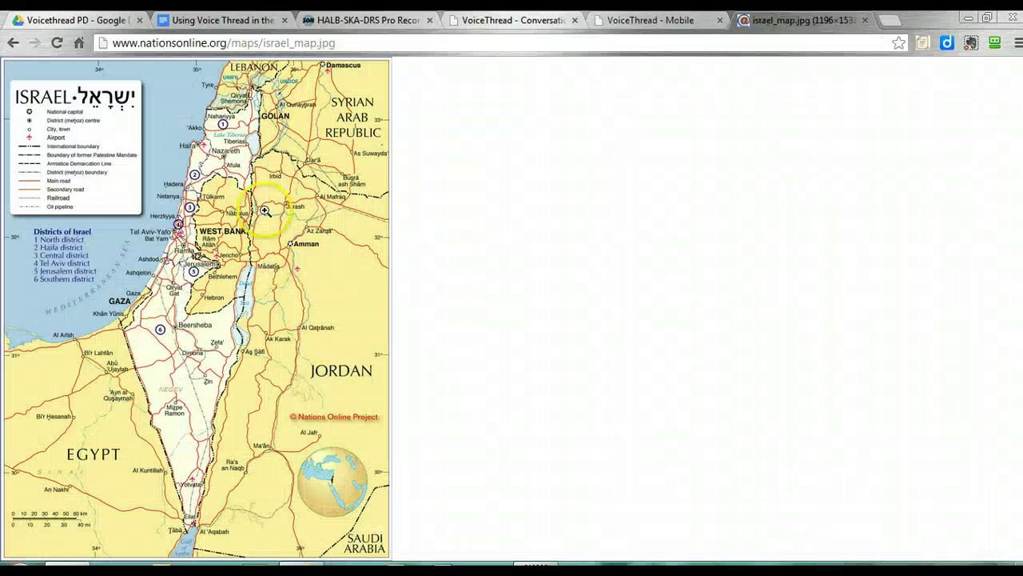
pyautogui.click(286, 42)
pyautogui.rightClick(285, 43)
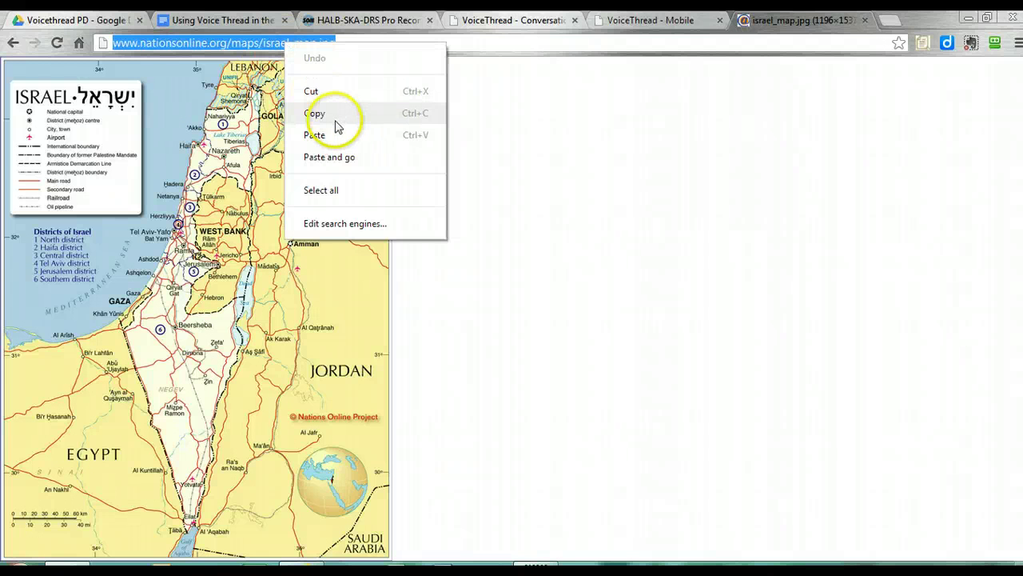
pyautogui.click(336, 120)
pyautogui.click(639, 21)
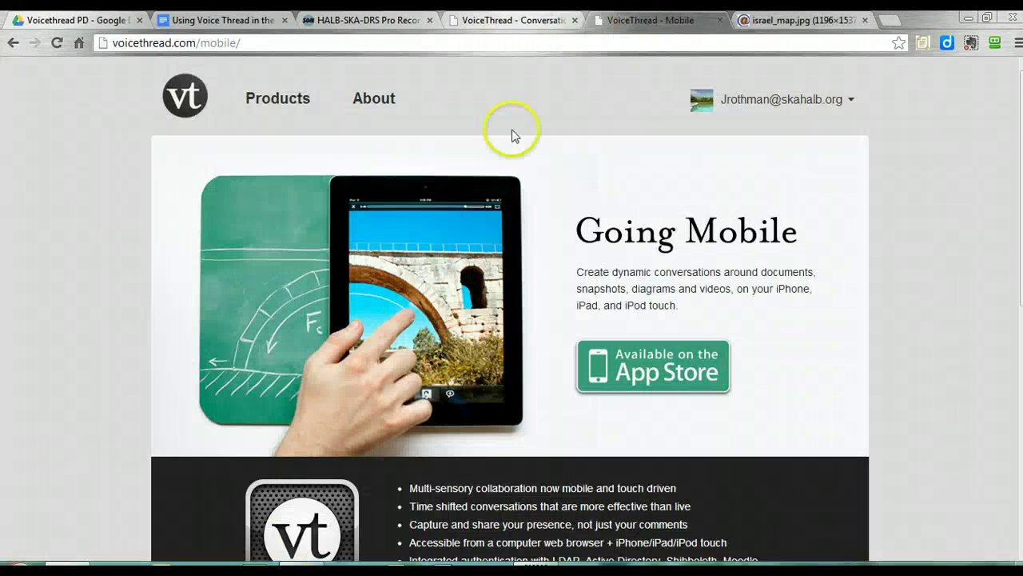
pyautogui.click(518, 24)
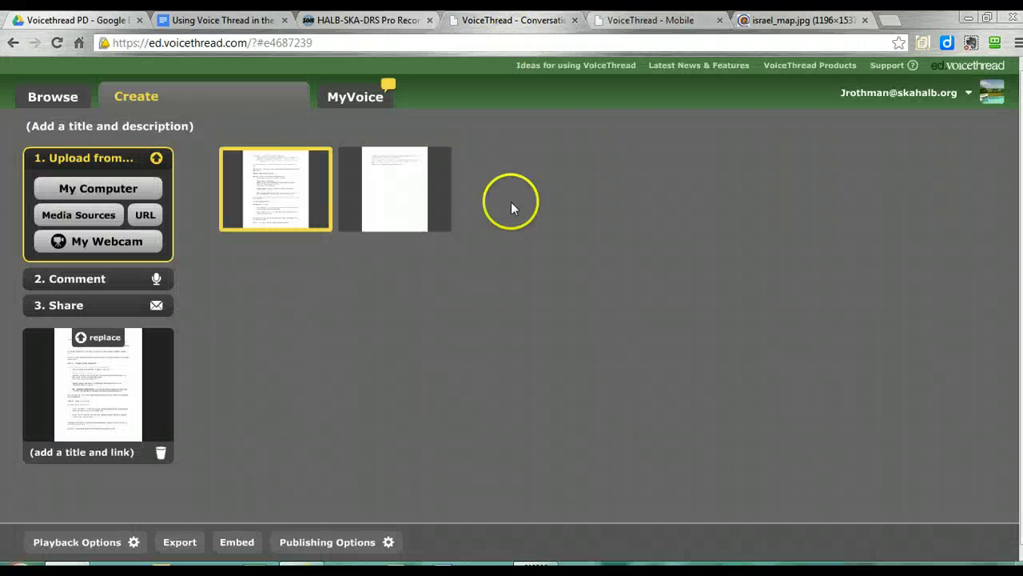
pyautogui.click(157, 224)
pyautogui.click(446, 276)
pyautogui.rightClick(445, 270)
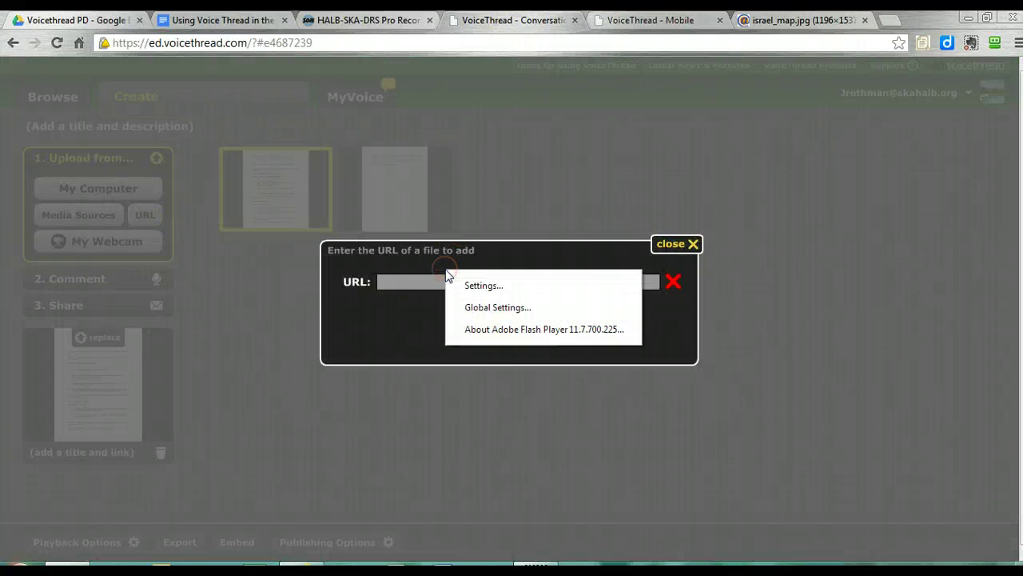
pyautogui.click(425, 231)
pyautogui.rightClick(426, 281)
pyautogui.click(455, 336)
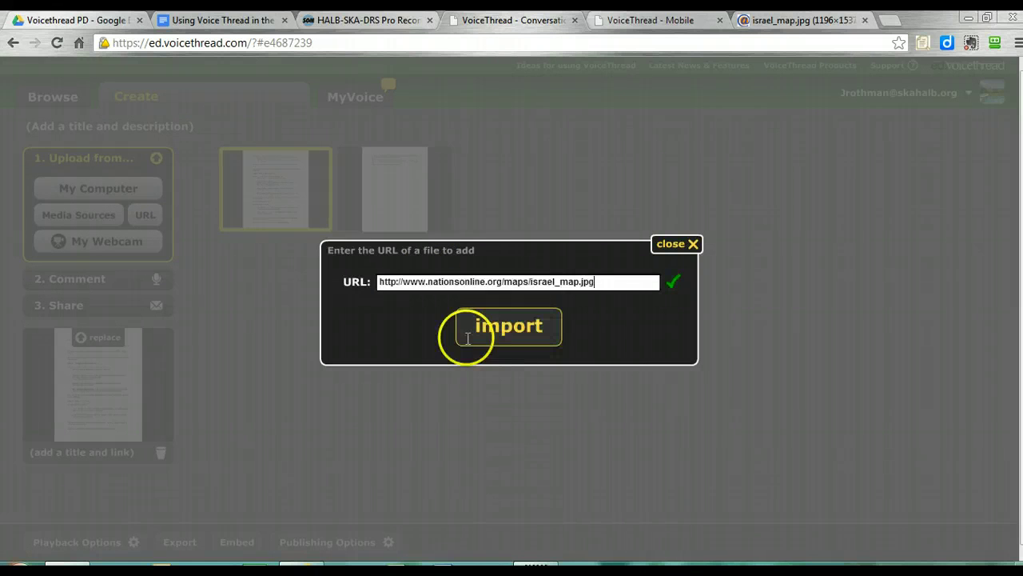
pyautogui.click(502, 334)
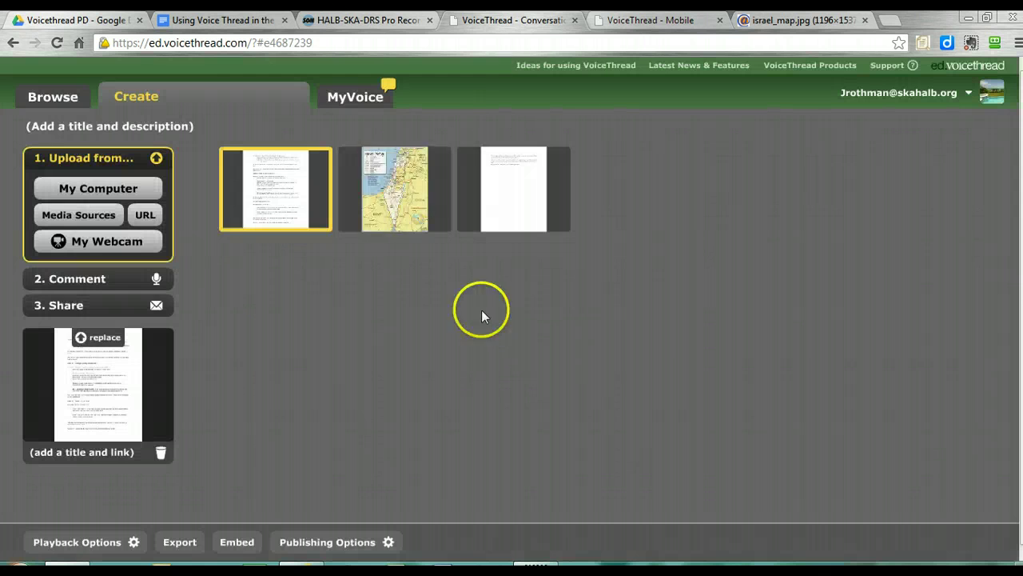
pyautogui.moveTo(379, 177); pyautogui.dragTo(553, 200)
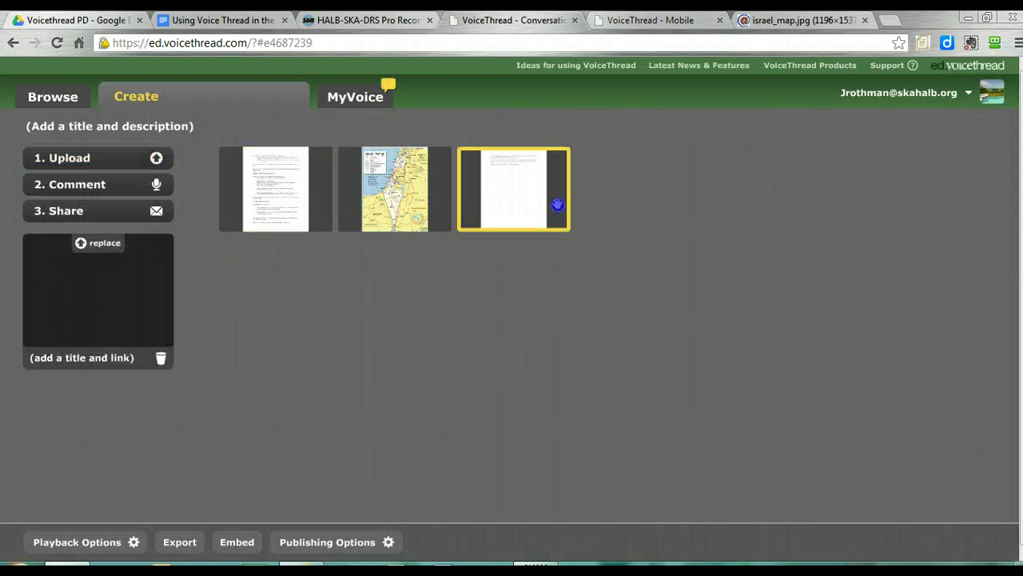
pyautogui.click(549, 322)
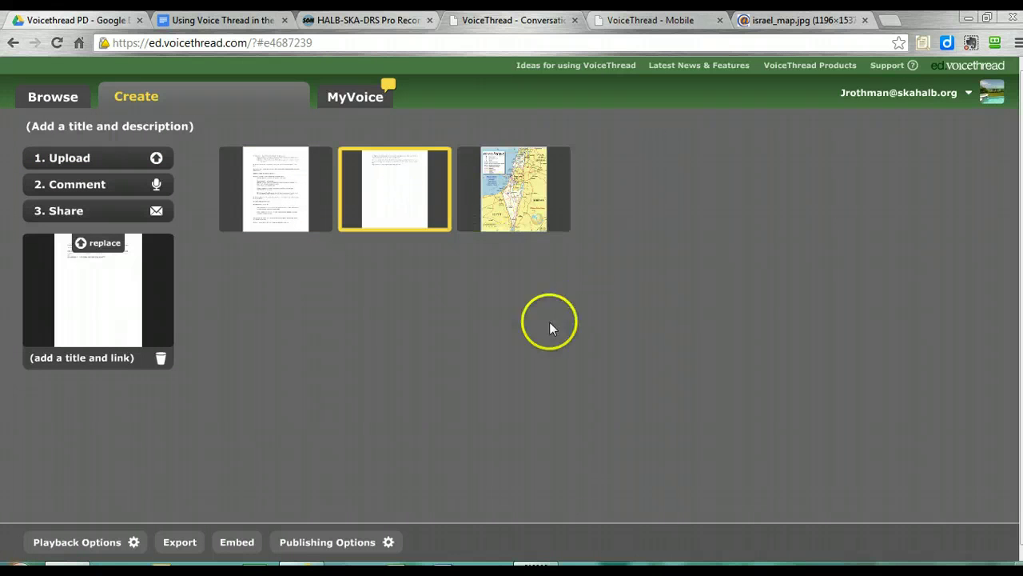
# Step: Allow camera and microphone access, then record a short webcam video and add it to the voicethread
pyautogui.click(112, 167)
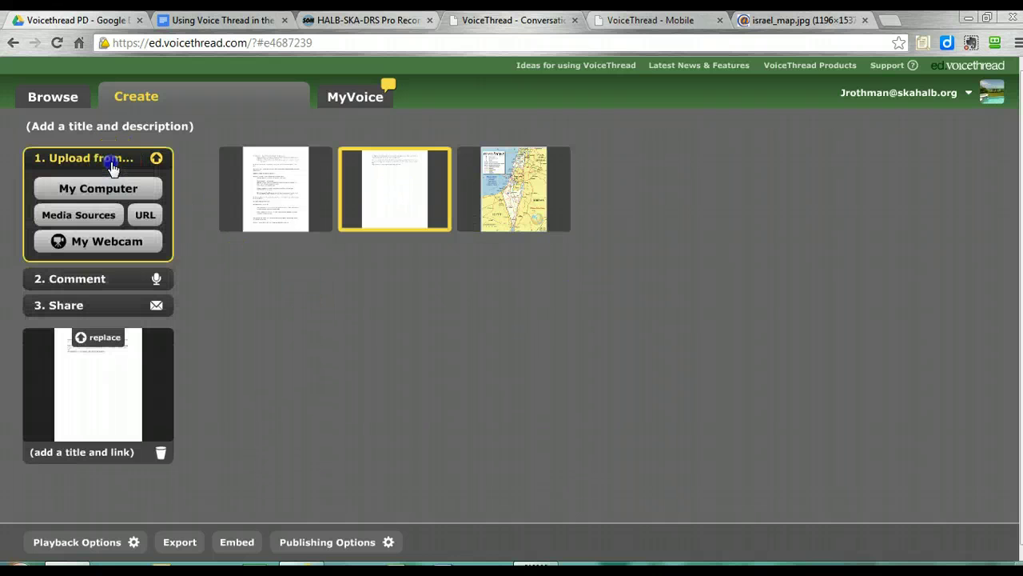
pyautogui.click(93, 243)
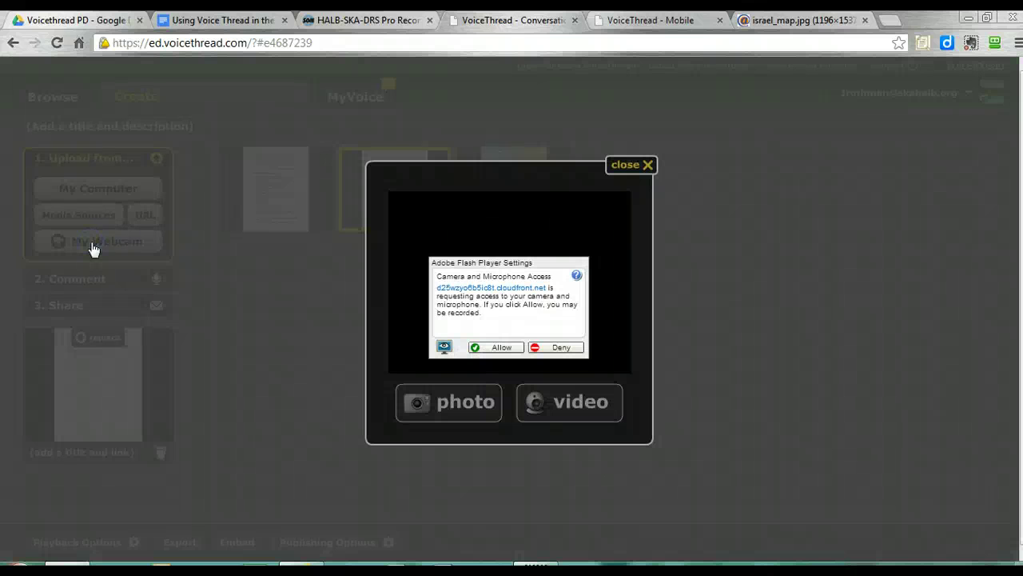
pyautogui.click(510, 348)
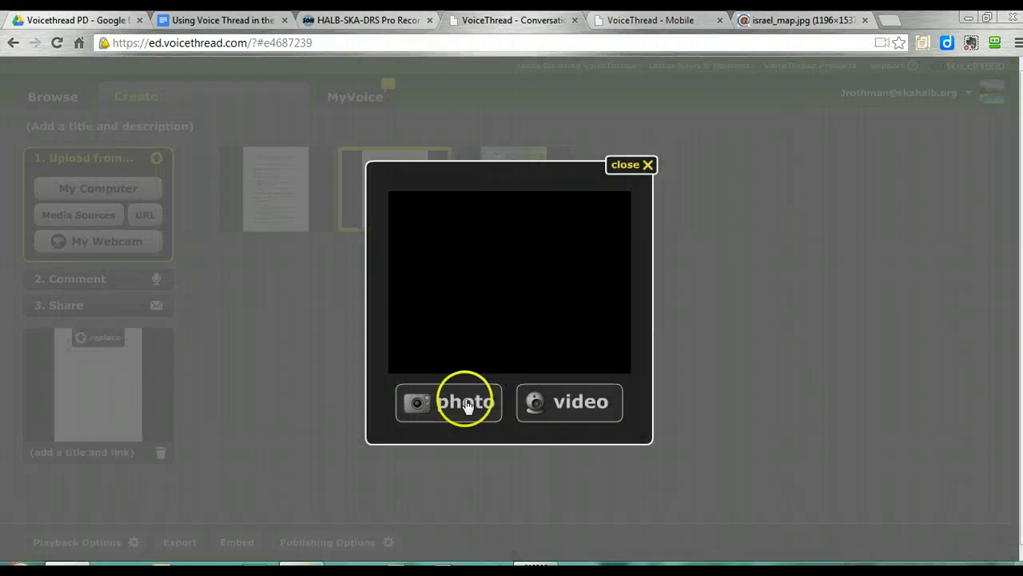
pyautogui.click(560, 411)
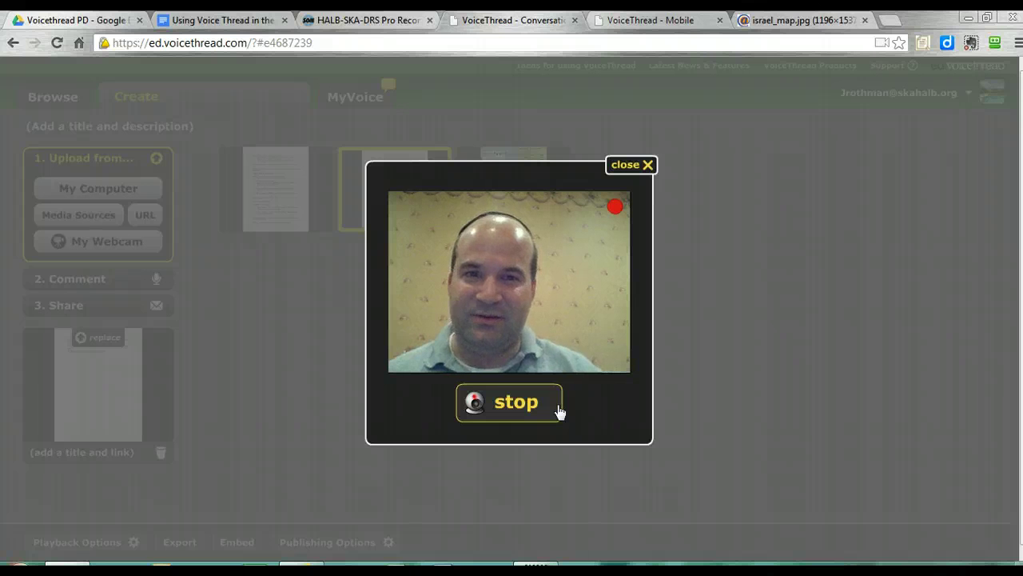
pyautogui.click(559, 412)
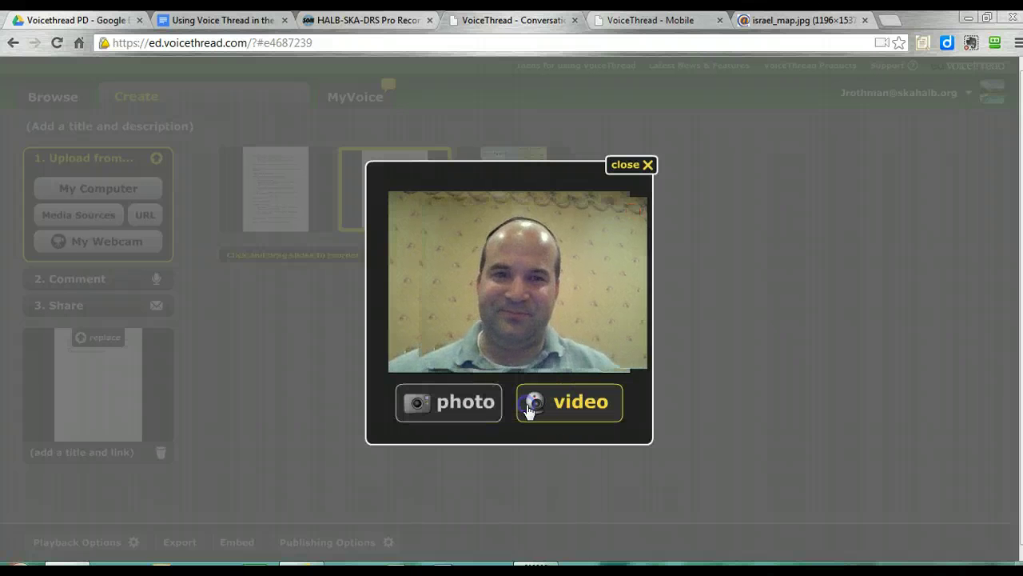
pyautogui.click(629, 164)
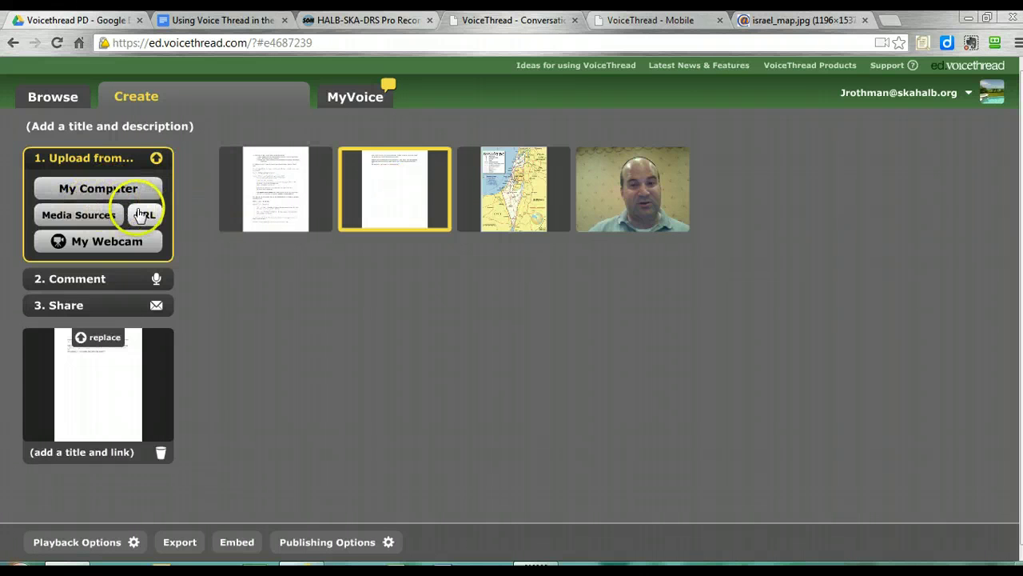
# Step: Open The New York Public Library's Digital Gallery as a media source and look through its collections
pyautogui.click(92, 221)
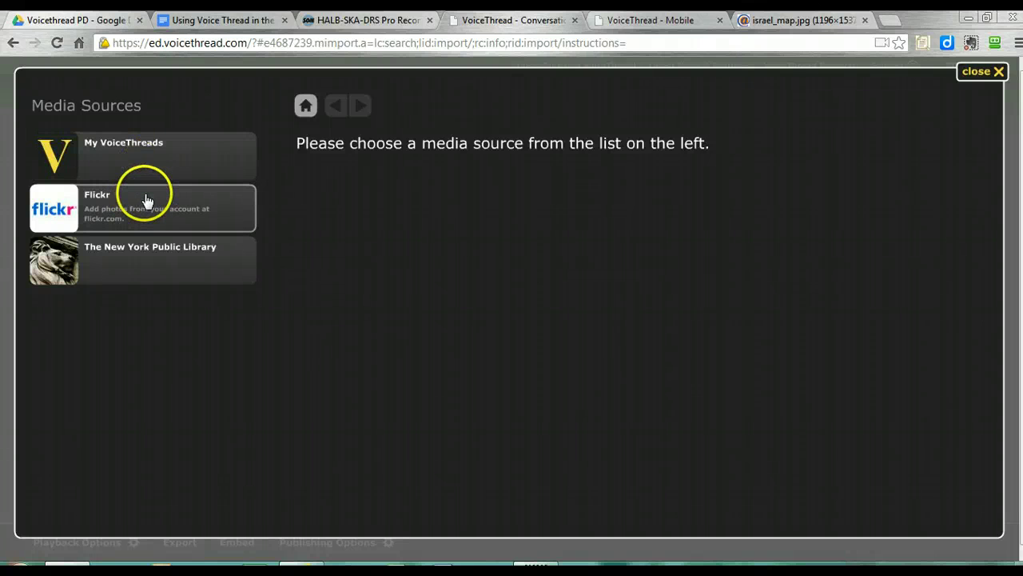
pyautogui.click(154, 259)
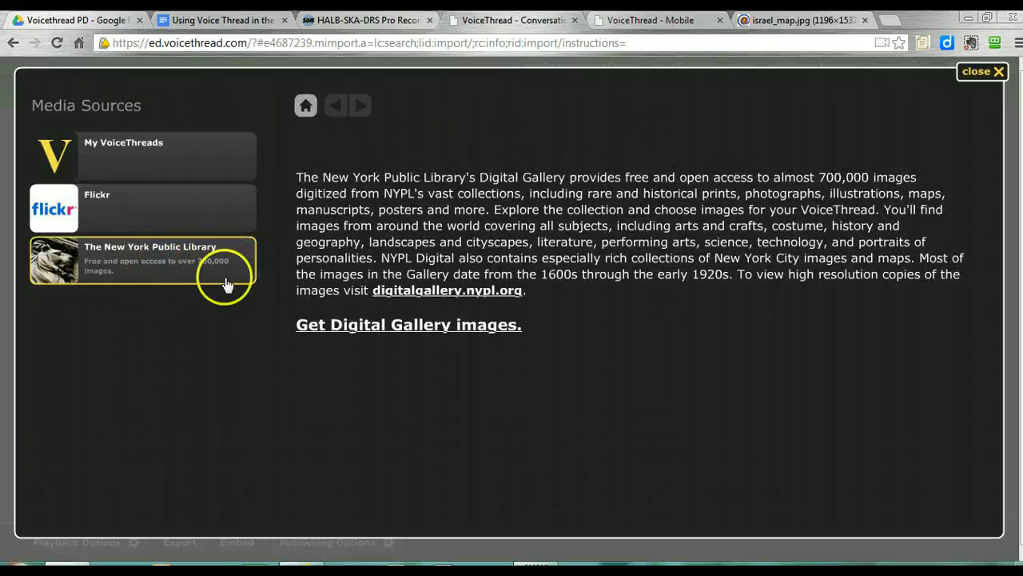
pyautogui.click(357, 330)
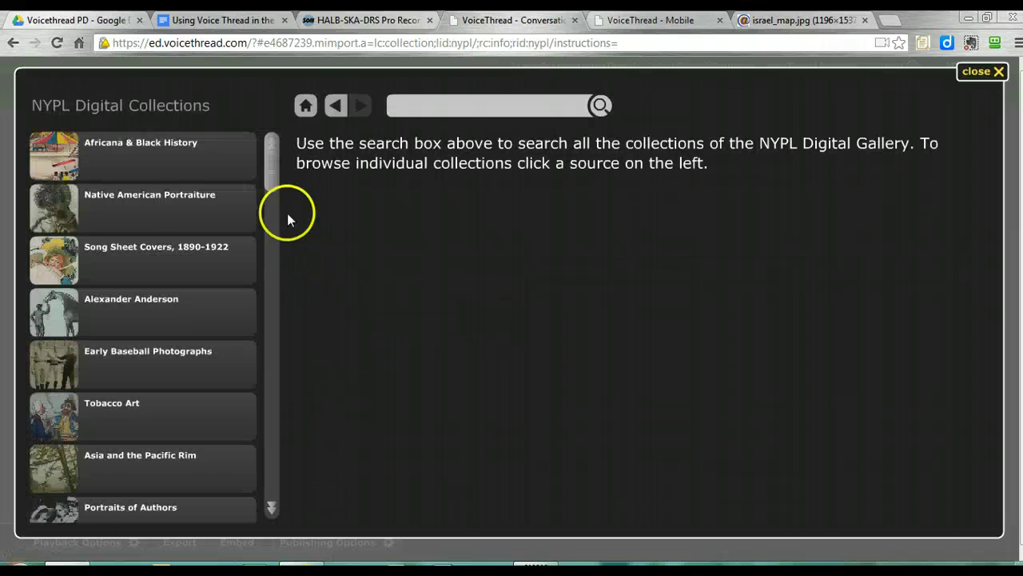
pyautogui.moveTo(270, 154); pyautogui.dragTo(274, 260)
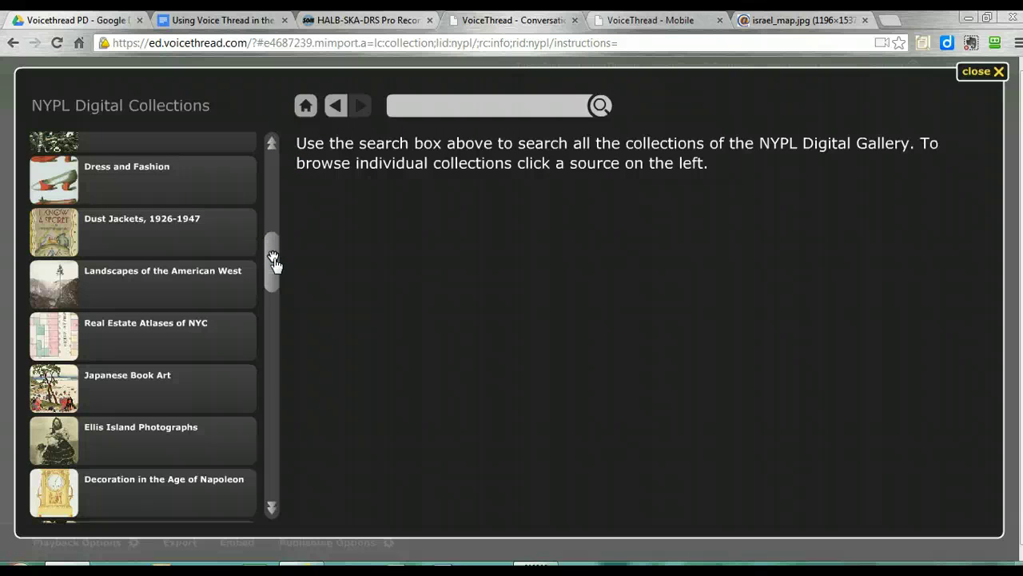
pyautogui.moveTo(273, 259); pyautogui.dragTo(273, 294)
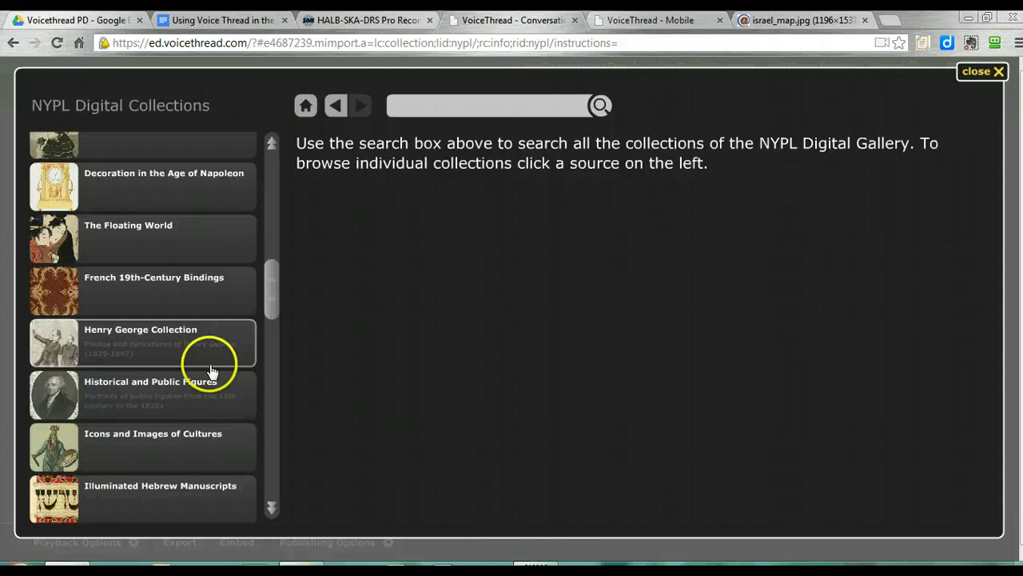
pyautogui.moveTo(269, 302); pyautogui.dragTo(270, 153)
# Step: Search the NYPL collections for "baseball", import the portrait of Will S. Irwin and close the media sources
pyautogui.click(438, 104)
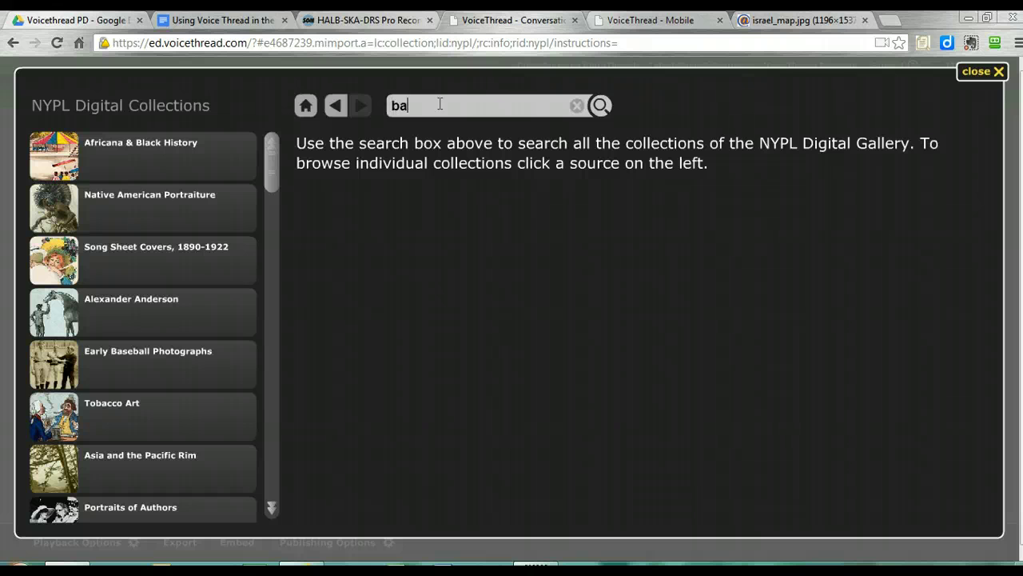
pyautogui.press('Return')
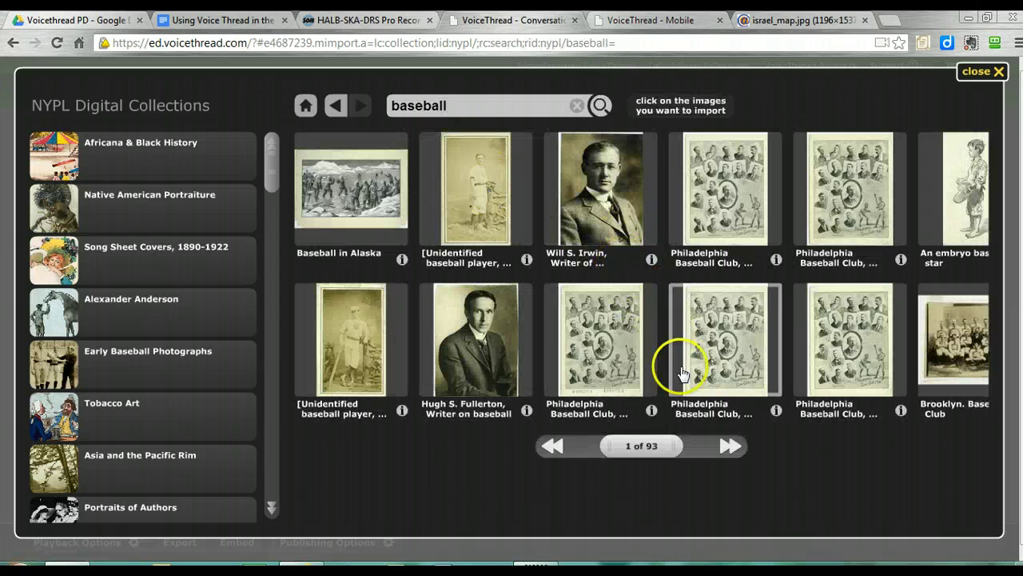
pyautogui.click(600, 210)
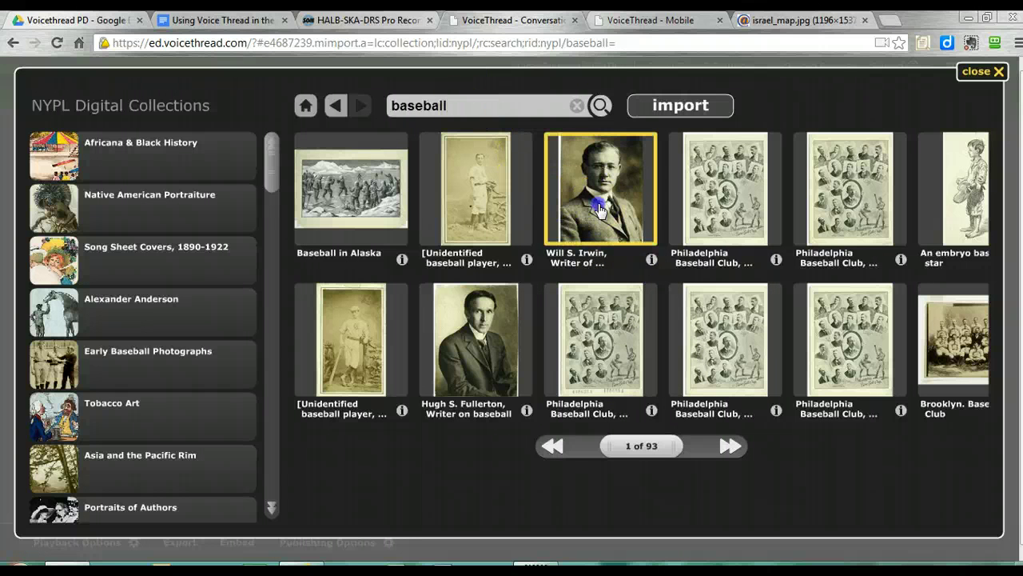
pyautogui.click(658, 106)
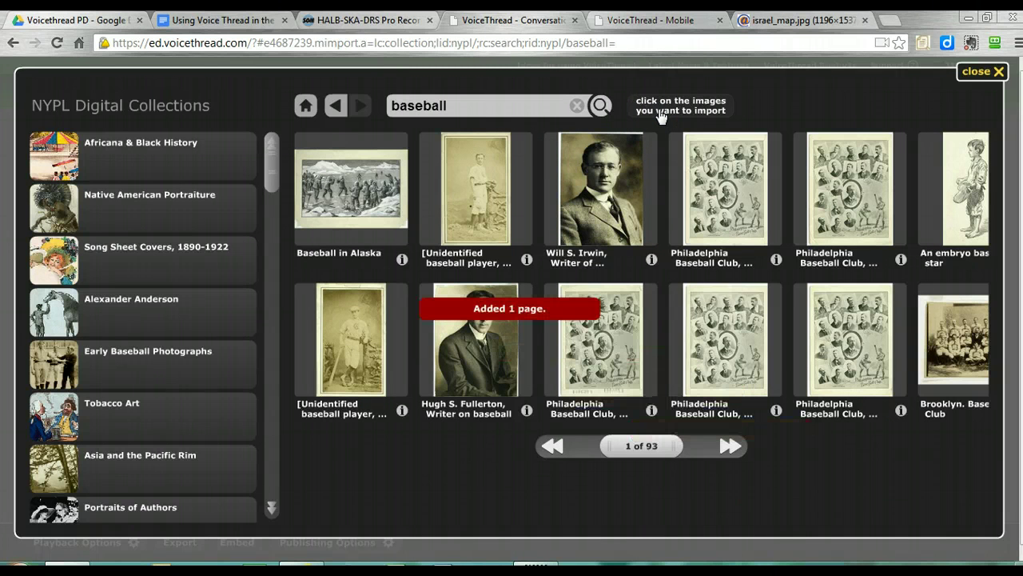
pyautogui.click(977, 72)
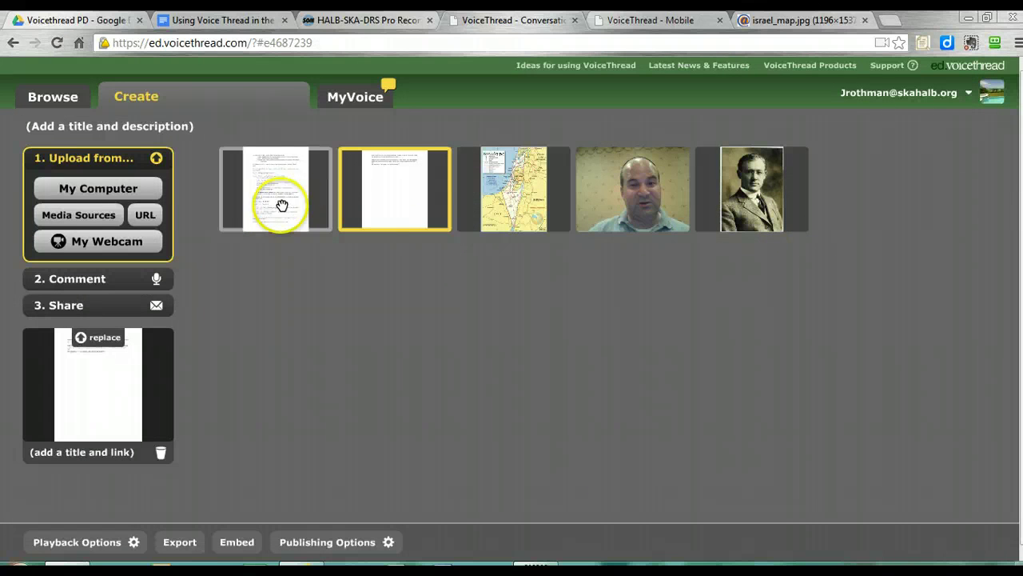
# Step: Move the webcam video behind the imported portrait so it is the last page, and select it
pyautogui.moveTo(605, 219); pyautogui.dragTo(684, 220)
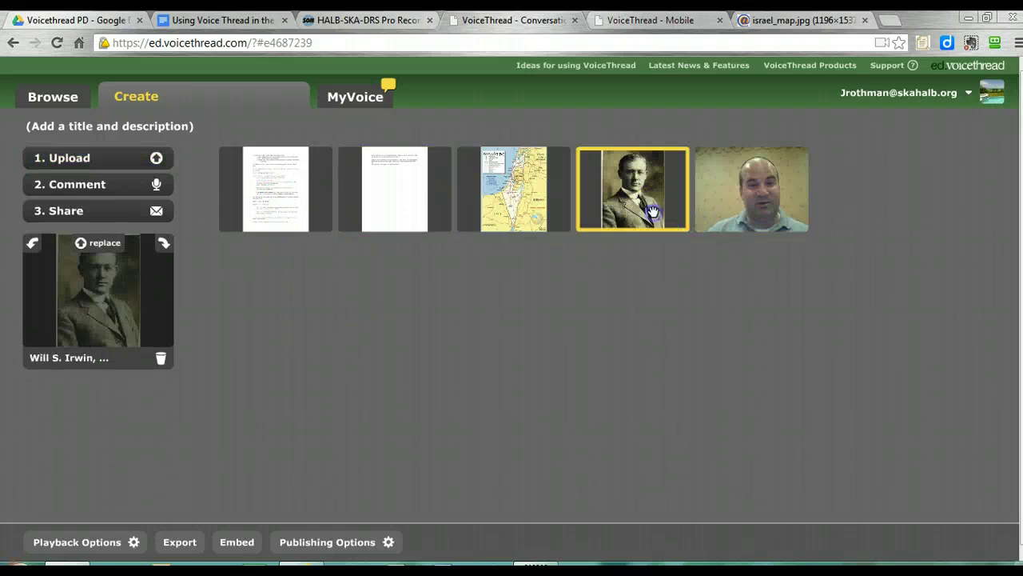
pyautogui.click(729, 227)
pyautogui.rightClick(729, 227)
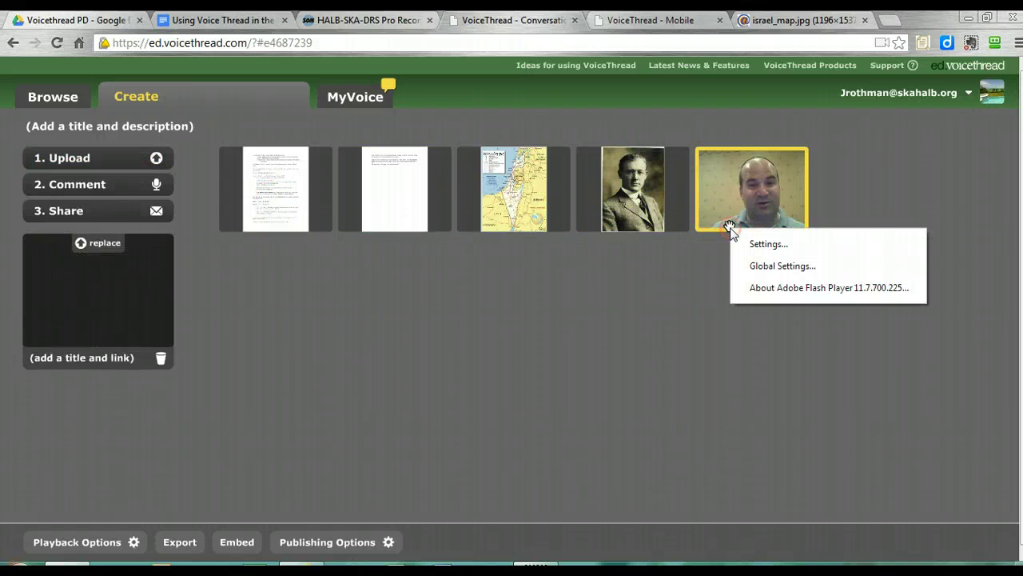
# Step: Dismiss the context menu and select the first document page of the voicethread
pyautogui.click(479, 351)
pyautogui.click(263, 199)
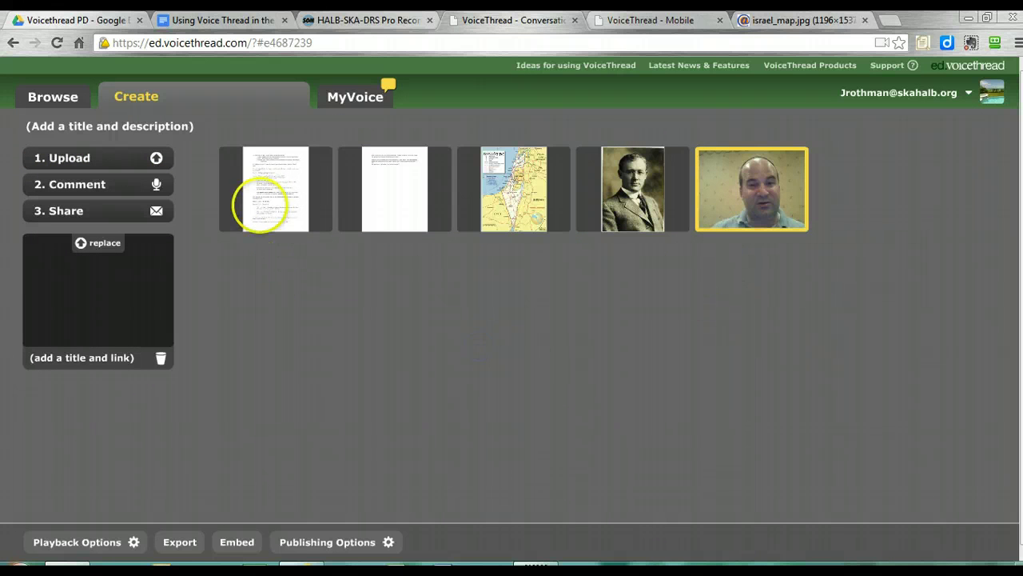
pyautogui.click(165, 184)
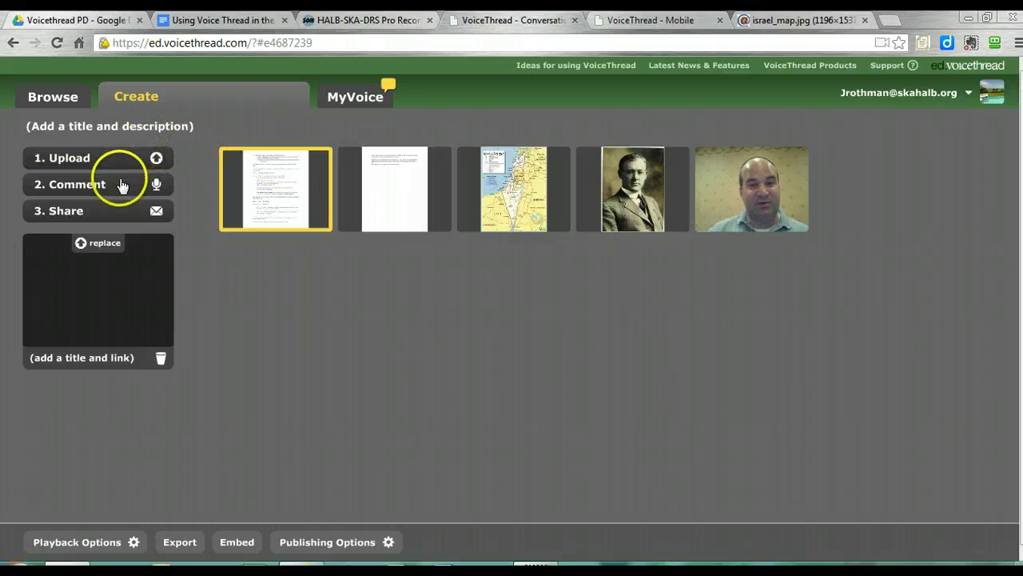
pyautogui.click(155, 184)
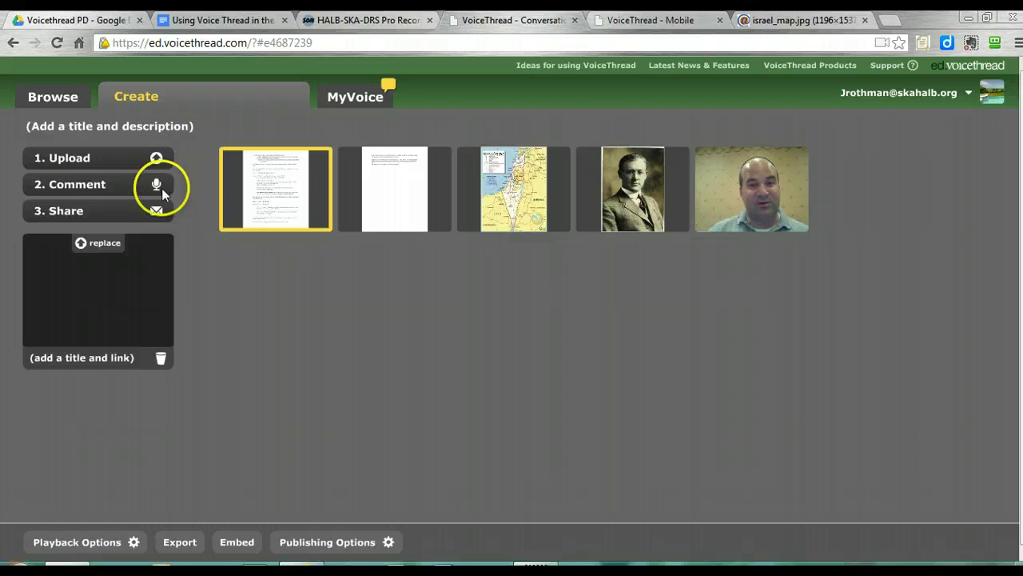
pyautogui.click(115, 187)
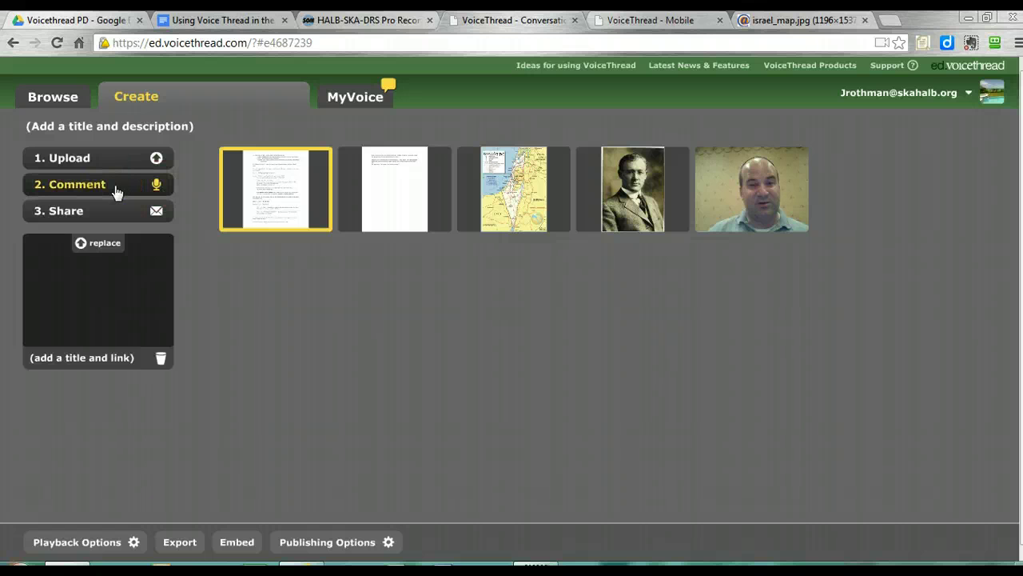
pyautogui.click(199, 133)
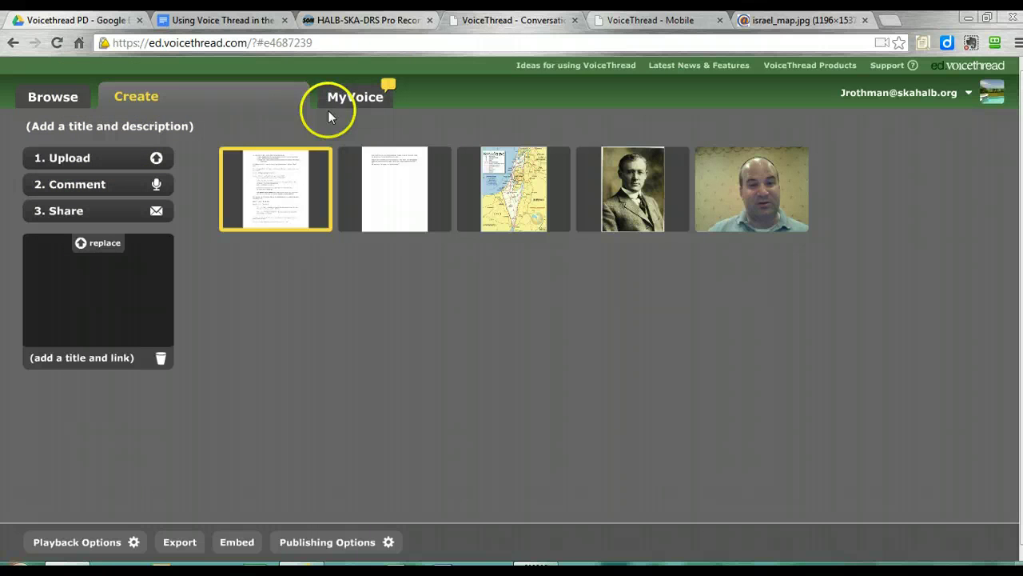
# Step: Leave the editor for the personal voicethreads list and save the new voicethread as "My Test Voicethread" with the description "June 17"
pyautogui.click(360, 94)
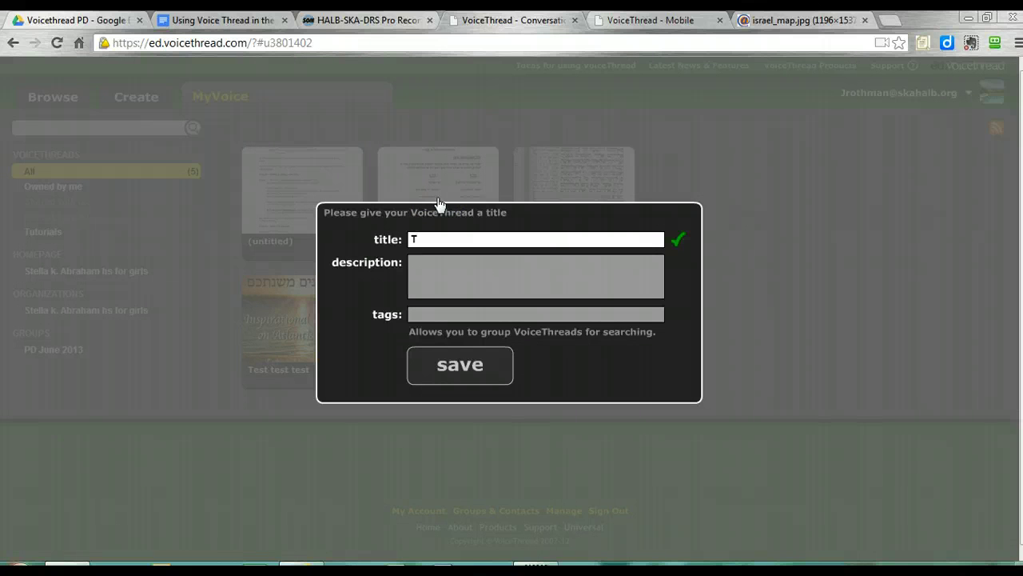
pyautogui.press('BackSpace')
pyautogui.write('My Test Voicethread')
pyautogui.press('Tab')
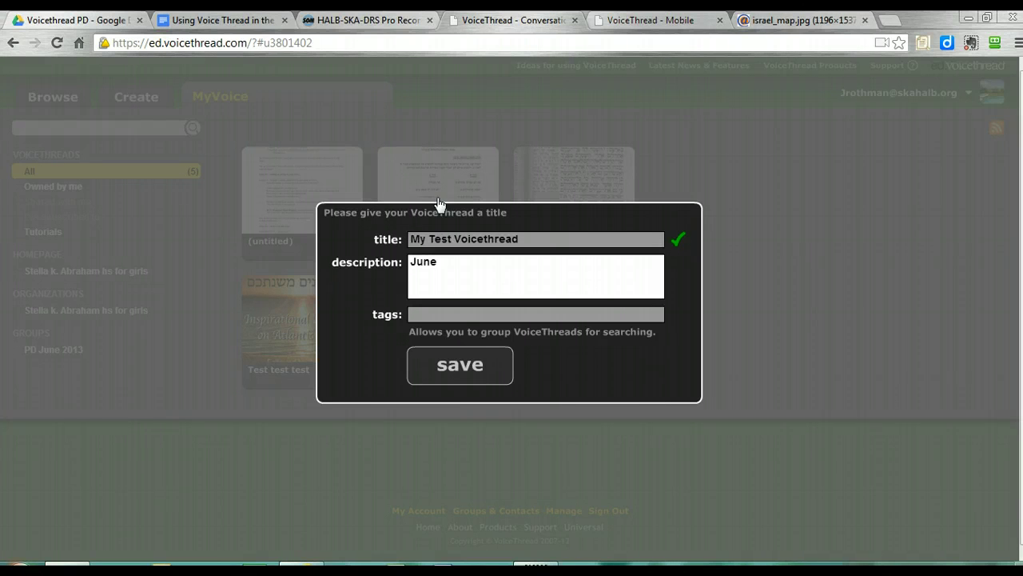
pyautogui.click(466, 368)
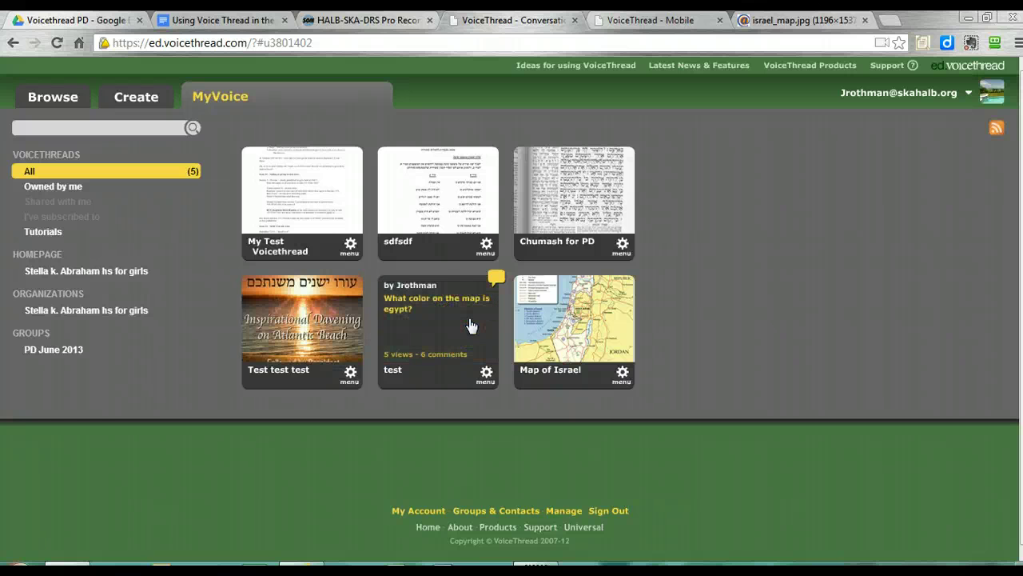
# Step: Open the "test" voicethread, play the comments around its Israel and Neighboring States map, and close it
pyautogui.click(470, 326)
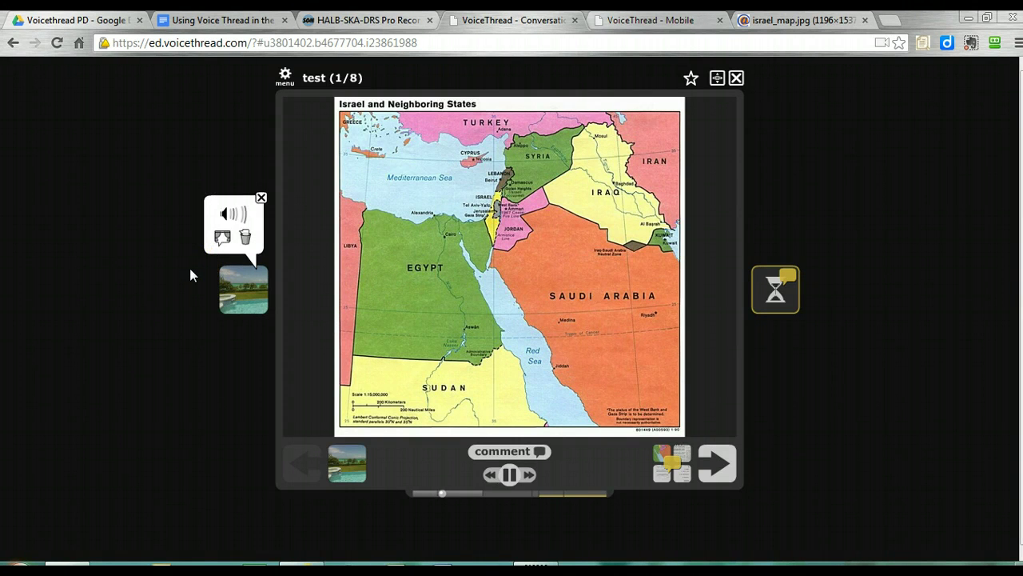
pyautogui.click(222, 238)
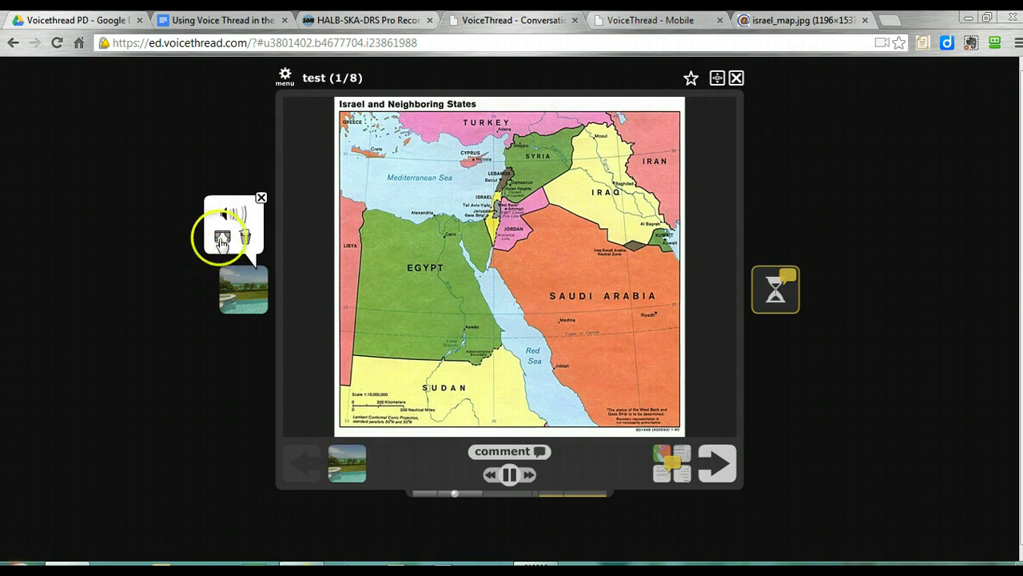
pyautogui.click(260, 198)
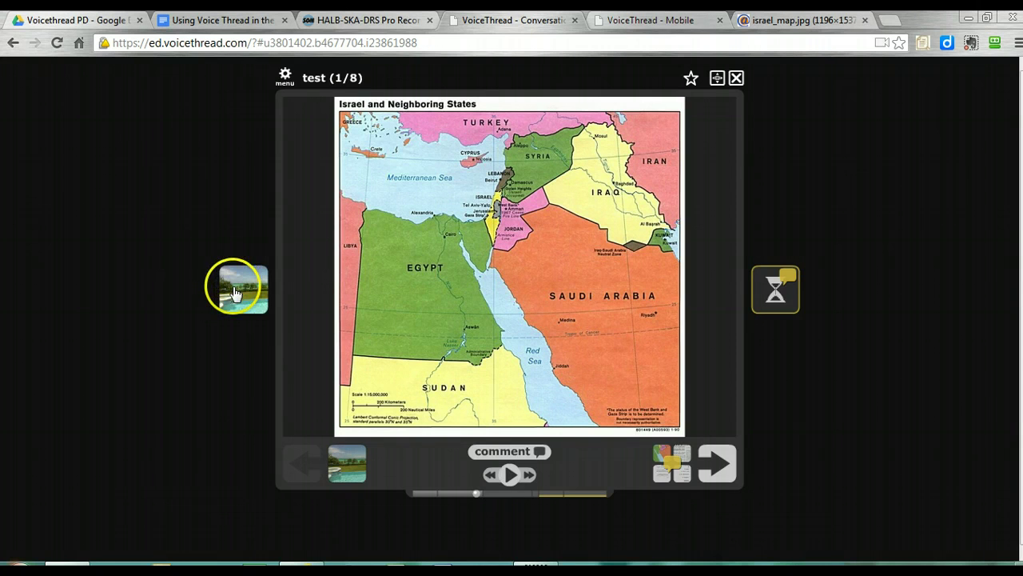
pyautogui.click(774, 292)
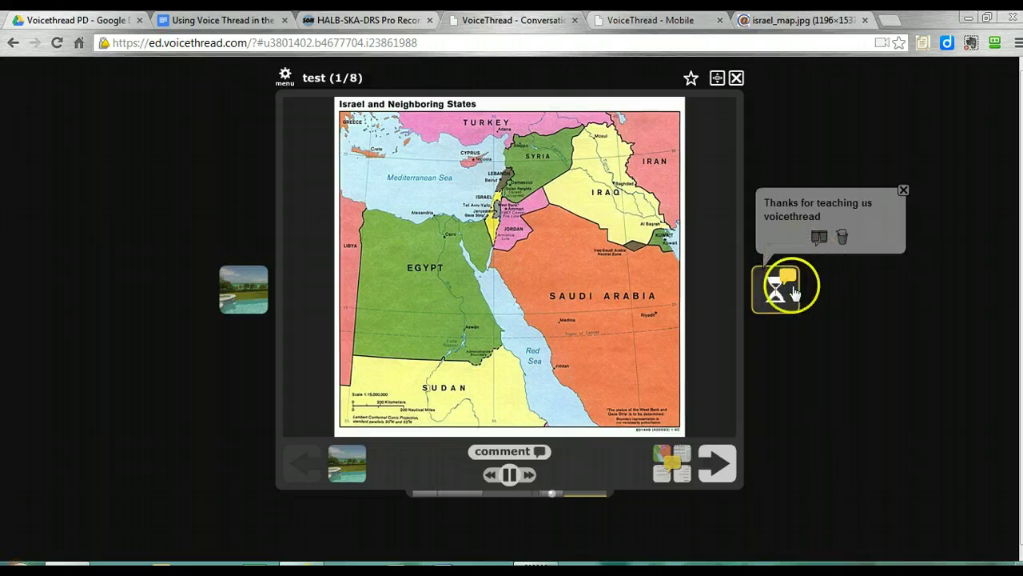
pyautogui.click(824, 320)
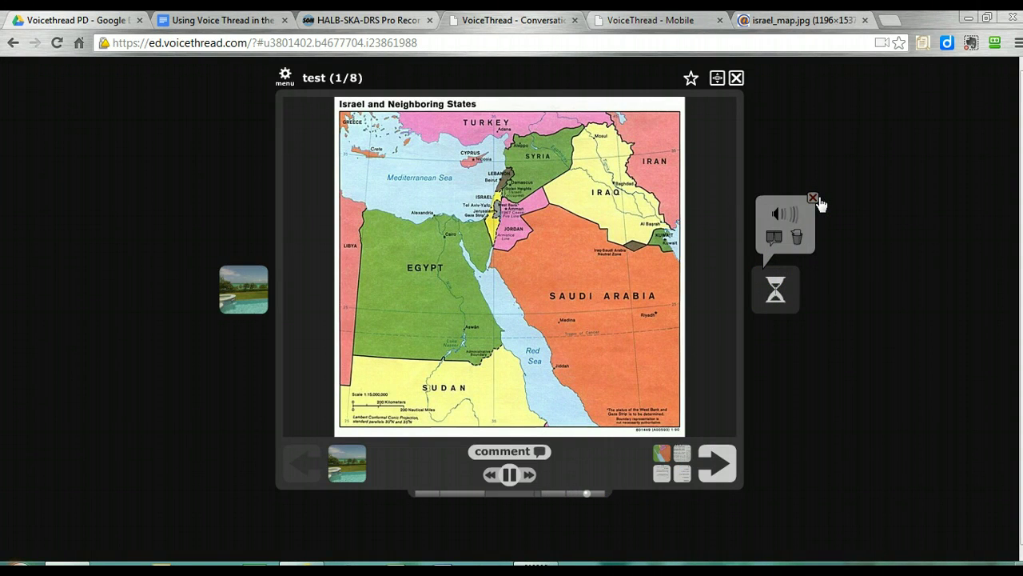
pyautogui.click(813, 197)
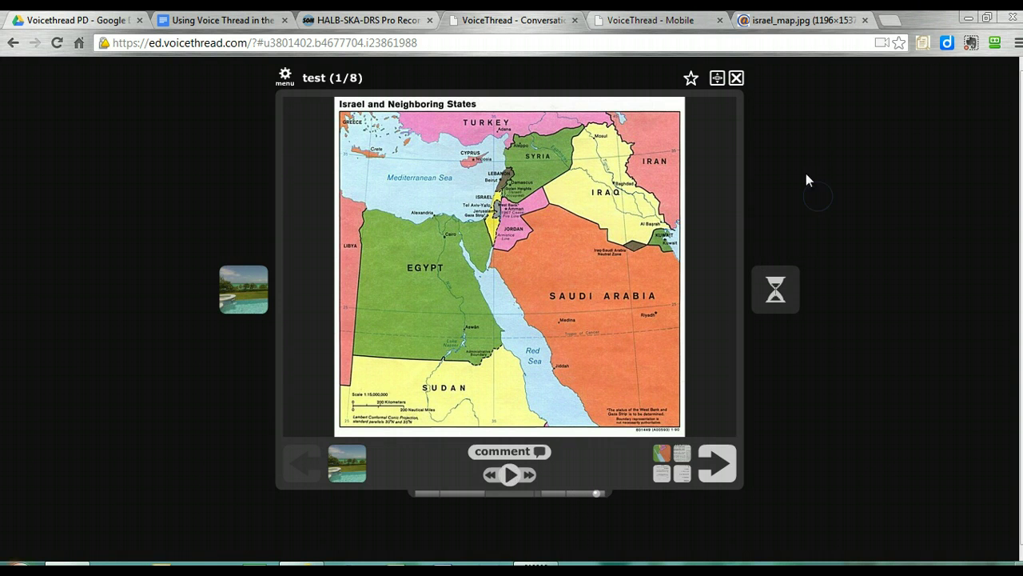
pyautogui.click(735, 78)
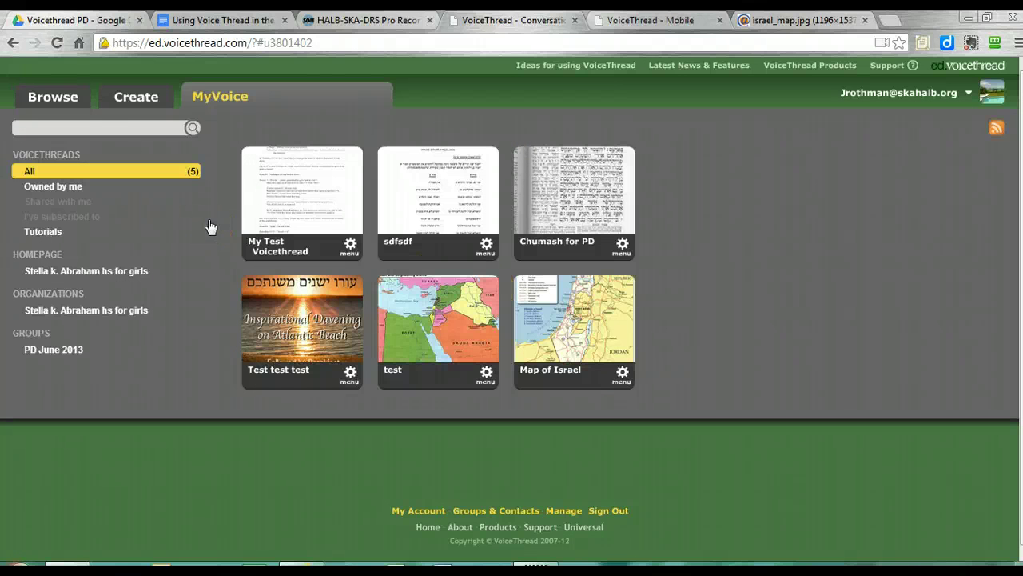
# Step: Look at the blank creation page, return to the personal voicethreads and open My Test Voicethread for editing
pyautogui.click(138, 99)
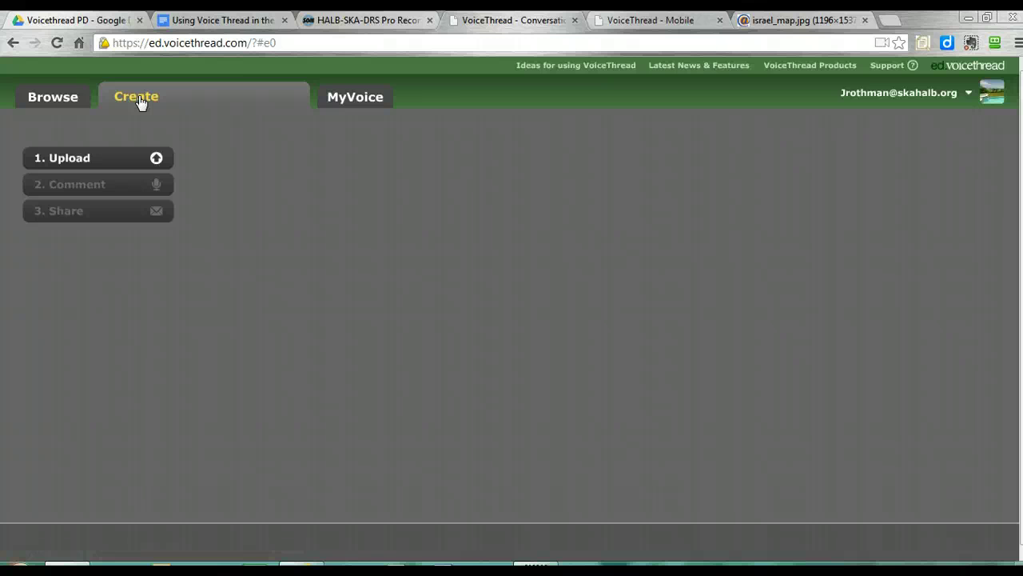
pyautogui.click(358, 105)
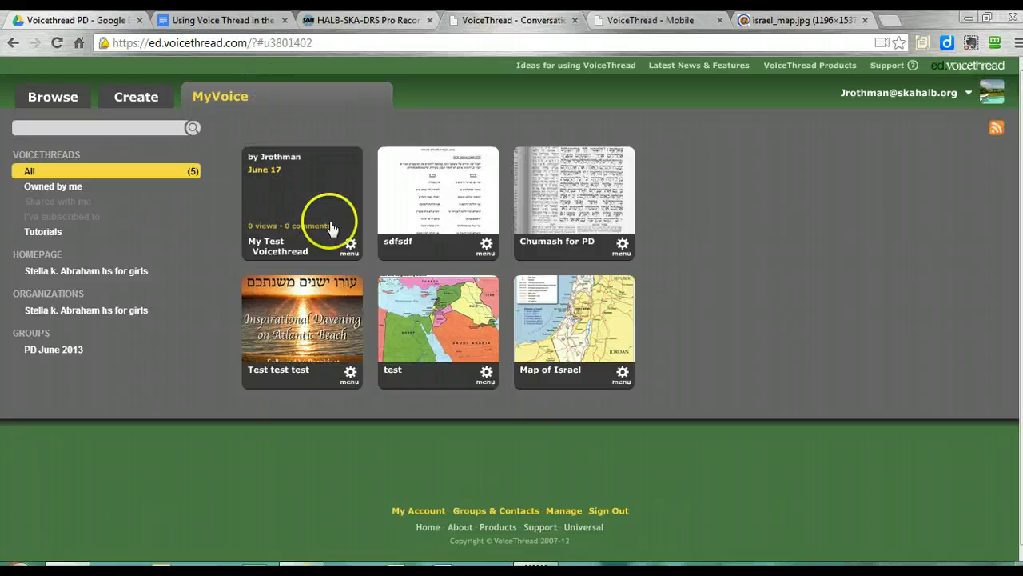
pyautogui.click(352, 246)
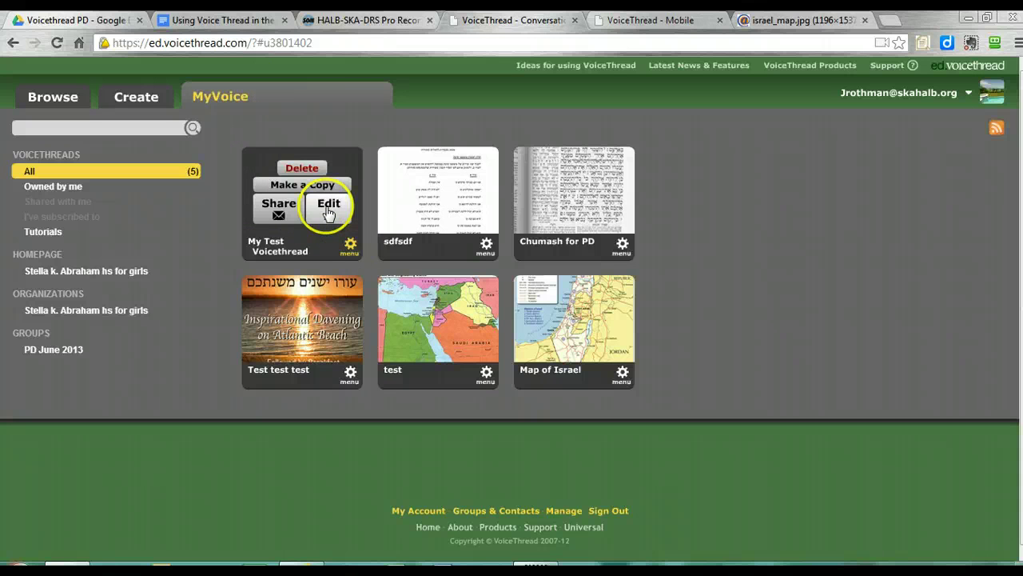
pyautogui.click(330, 205)
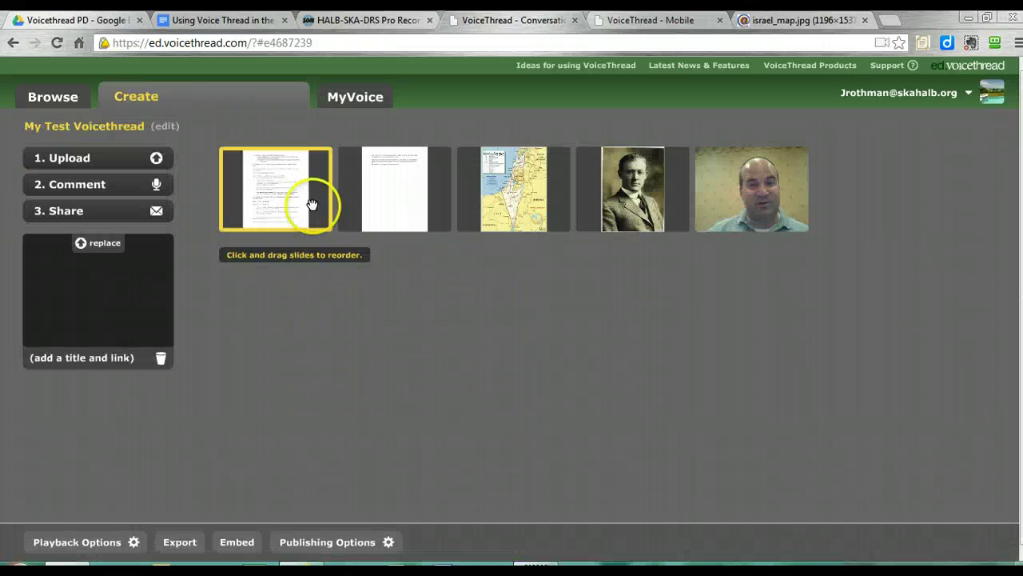
# Step: Open the commenting view of My Test Voicethread, page forward to the webcam video and return to the first document page
pyautogui.click(99, 189)
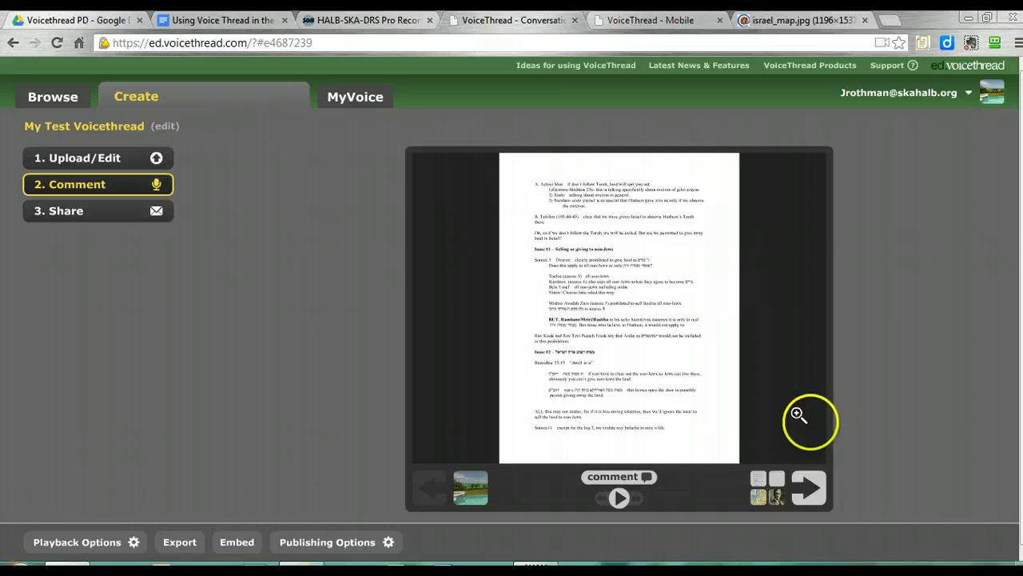
pyautogui.click(810, 493)
pyautogui.click(810, 494)
pyautogui.click(810, 493)
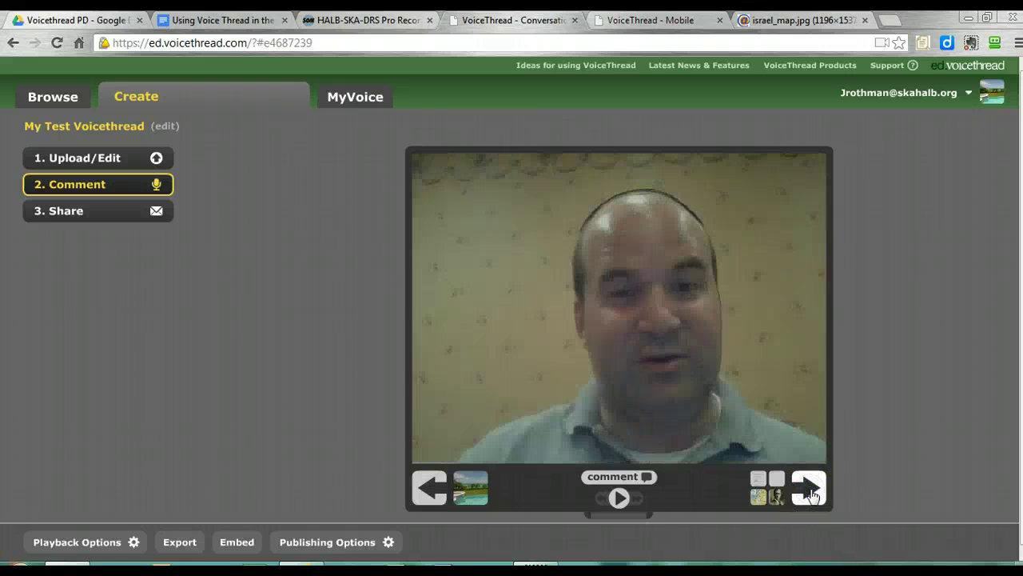
pyautogui.click(429, 489)
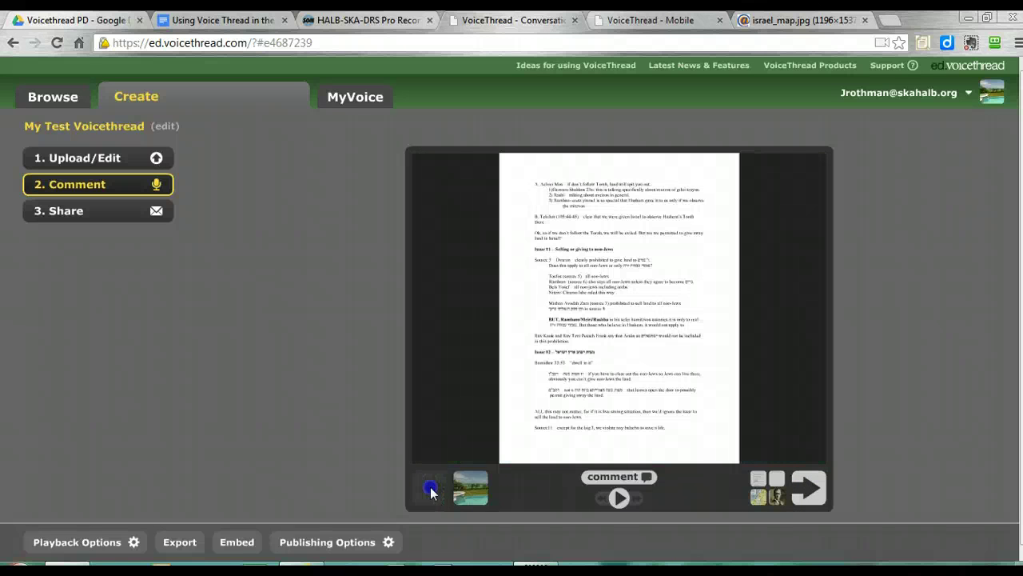
# Step: Show the comment types for the first page, look at the audio file upload option and cancel the file selection
pyautogui.click(610, 478)
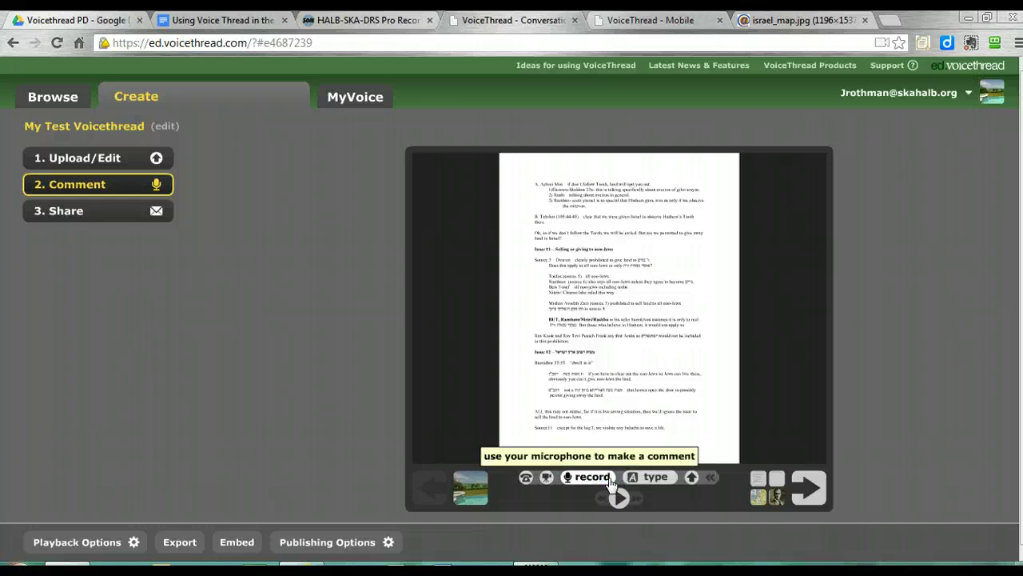
pyautogui.click(691, 480)
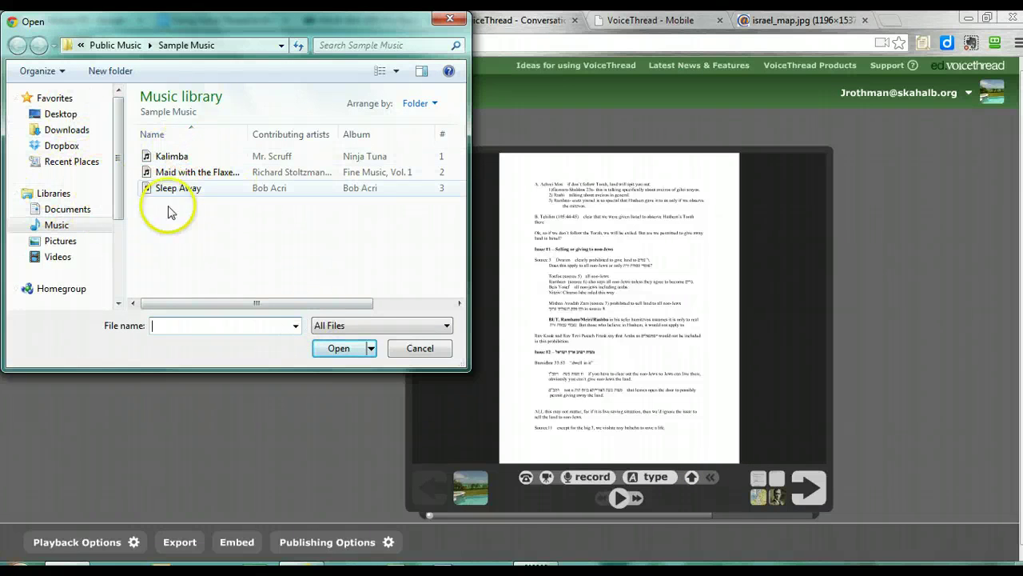
pyautogui.click(422, 348)
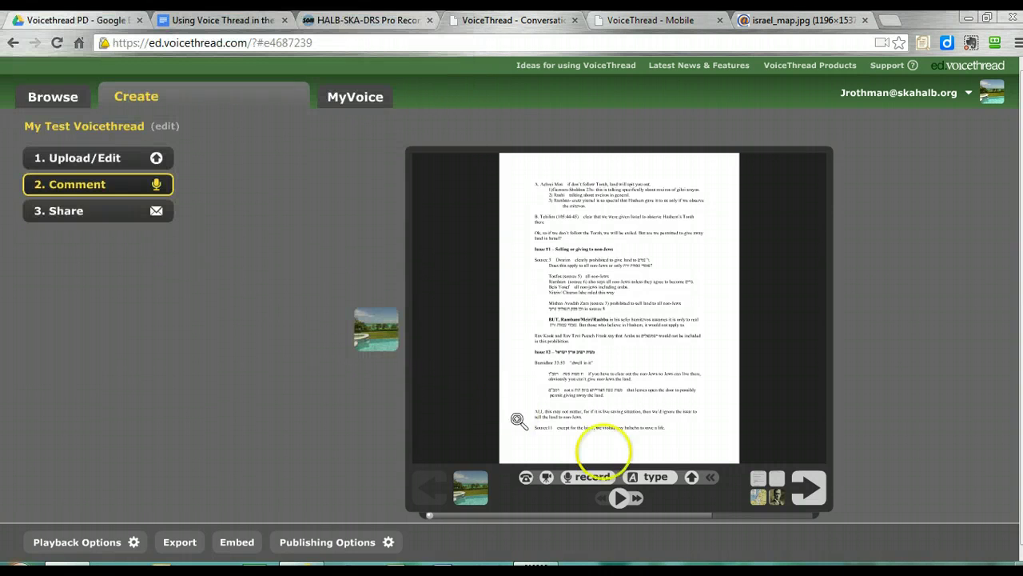
# Step: Write a short text comment on the first document page and save it
pyautogui.click(655, 477)
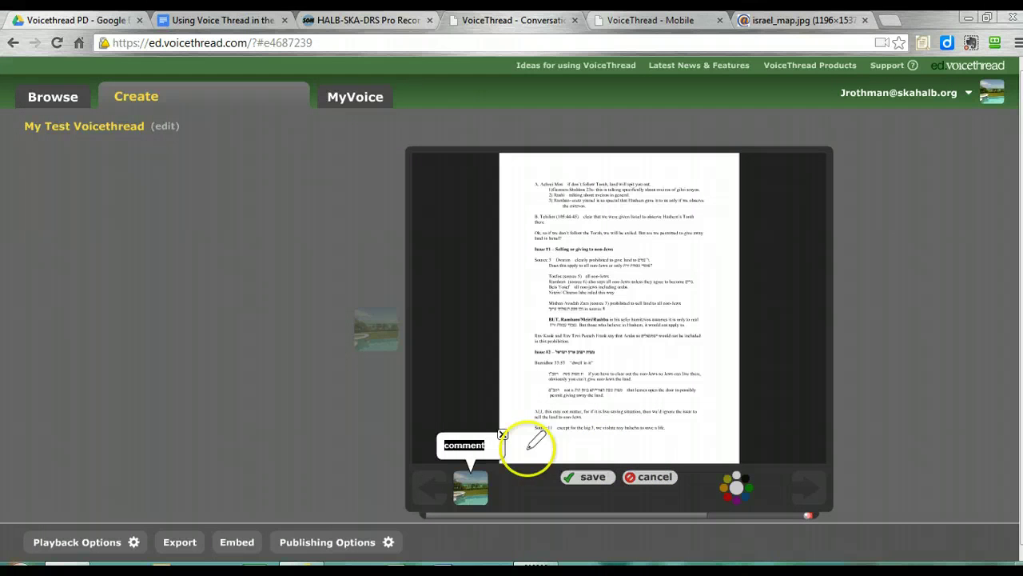
pyautogui.click(529, 444)
pyautogui.write('he')
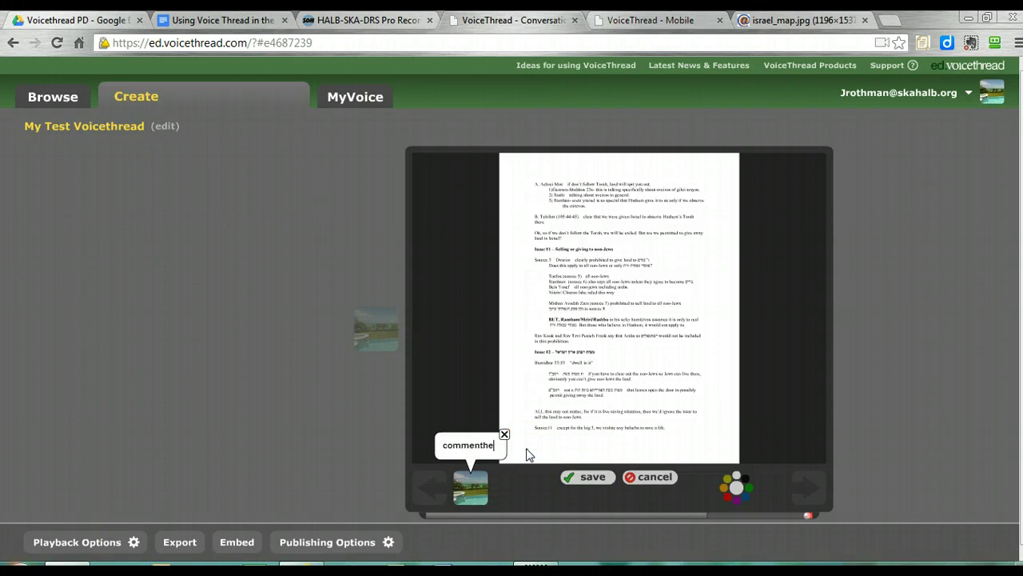
pyautogui.press('BackSpace')
pyautogui.click(581, 477)
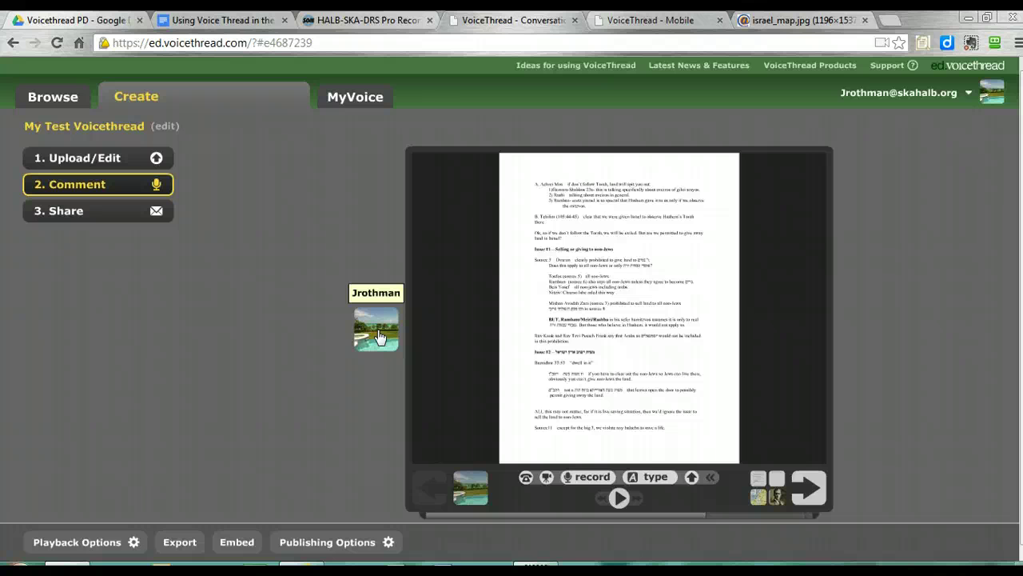
# Step: Record a short microphone comment on the first document page and save it
pyautogui.click(583, 478)
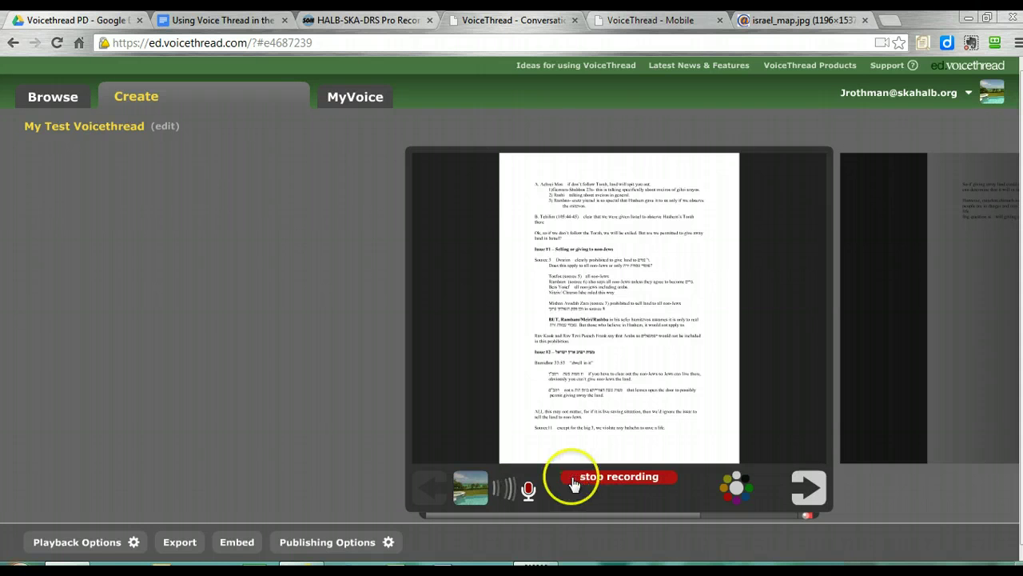
pyautogui.click(614, 479)
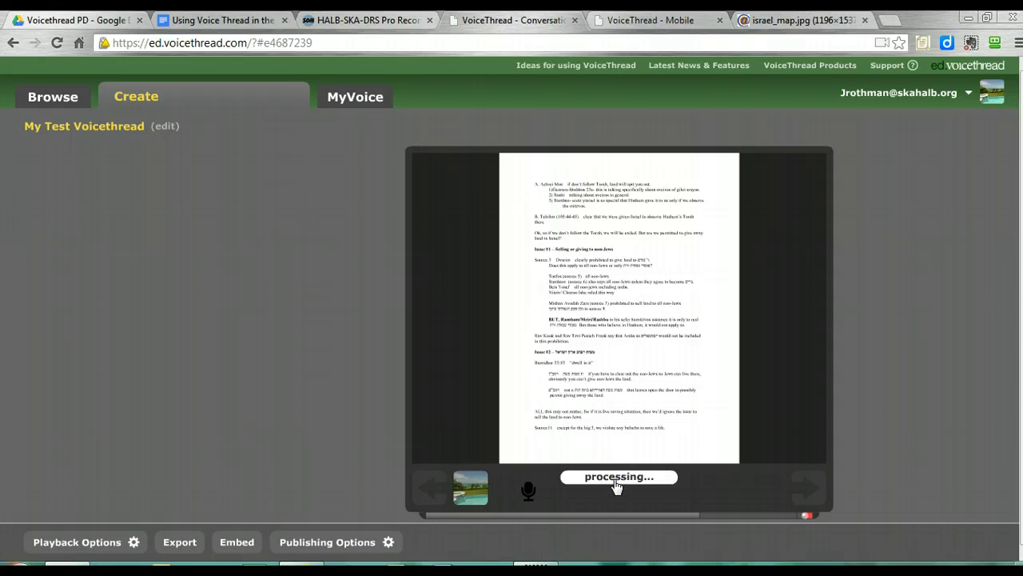
pyautogui.click(590, 478)
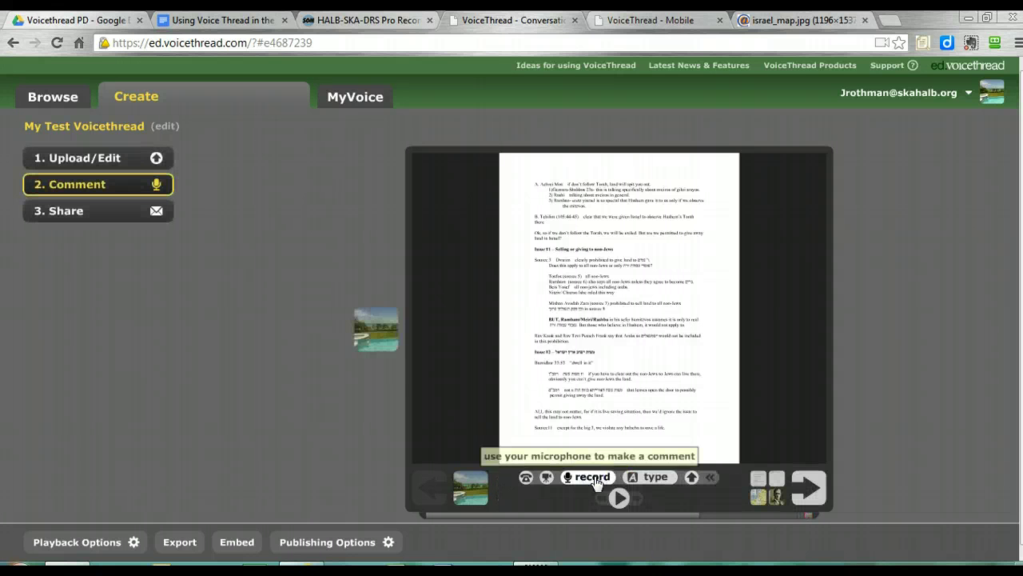
# Step: Play back the recorded audio comment, point out its delete option and close the comment
pyautogui.click(386, 327)
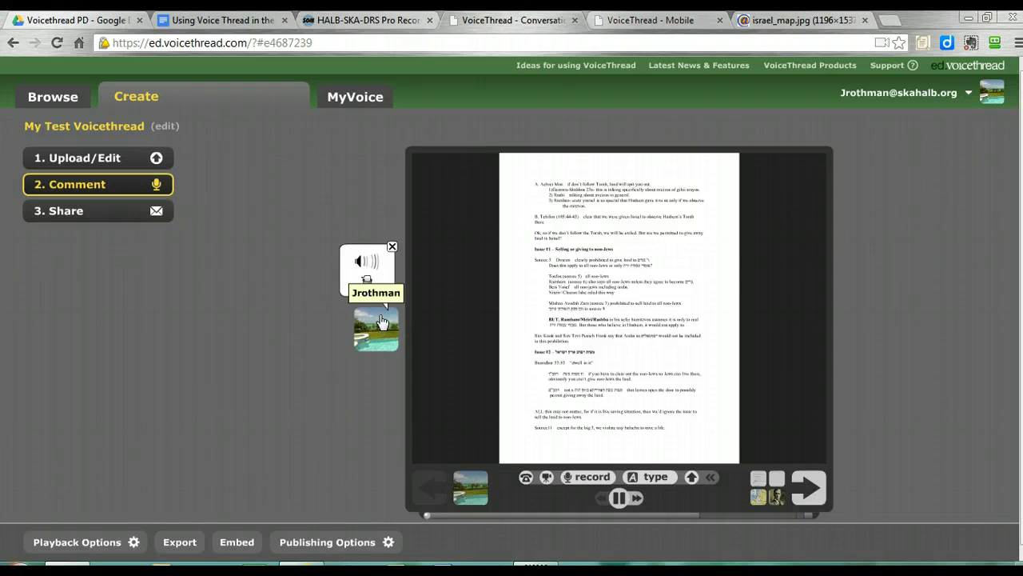
pyautogui.click(382, 322)
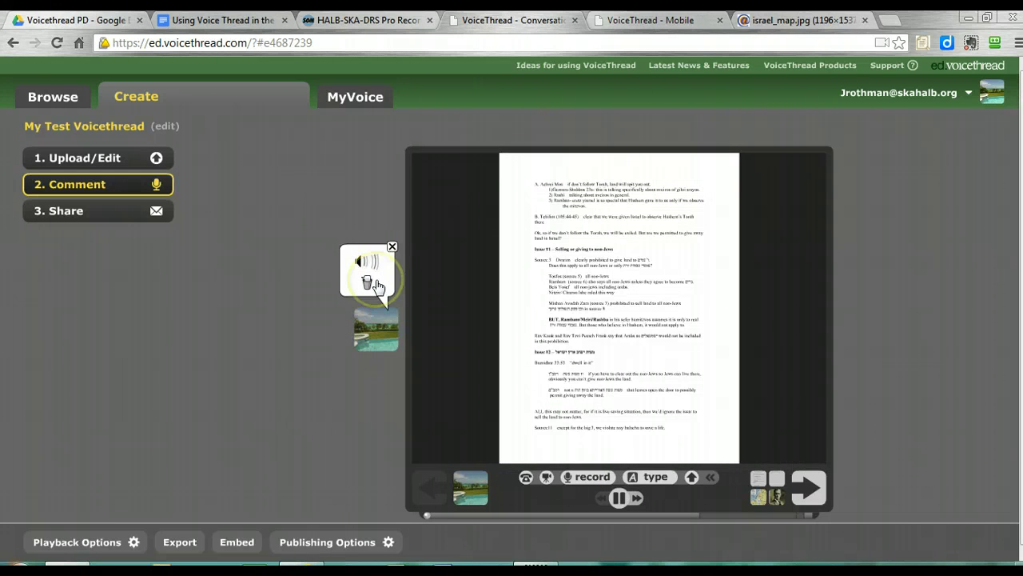
pyautogui.click(376, 285)
pyautogui.click(392, 248)
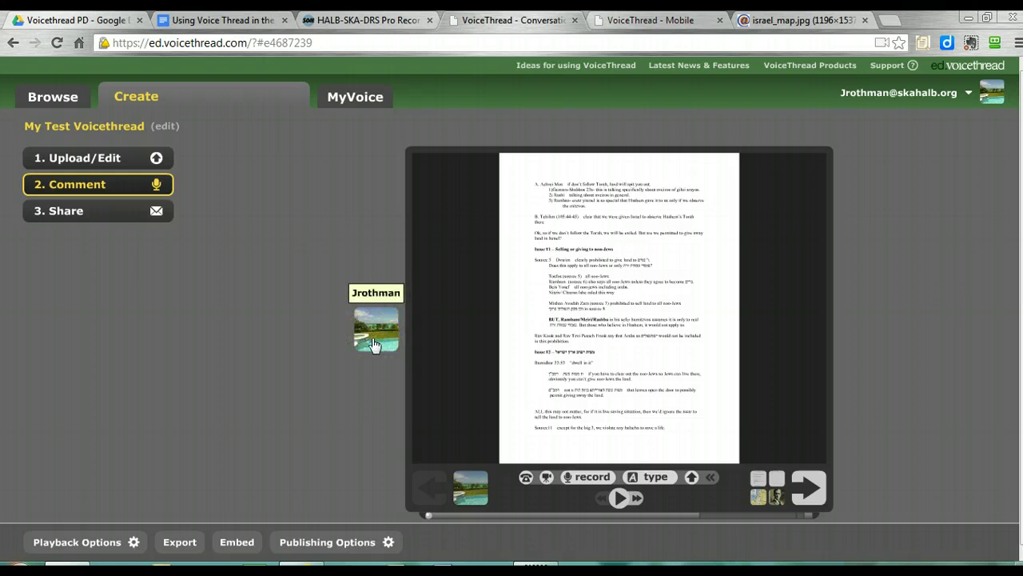
# Step: Record a short webcam video comment on the first document page and save it
pyautogui.click(546, 478)
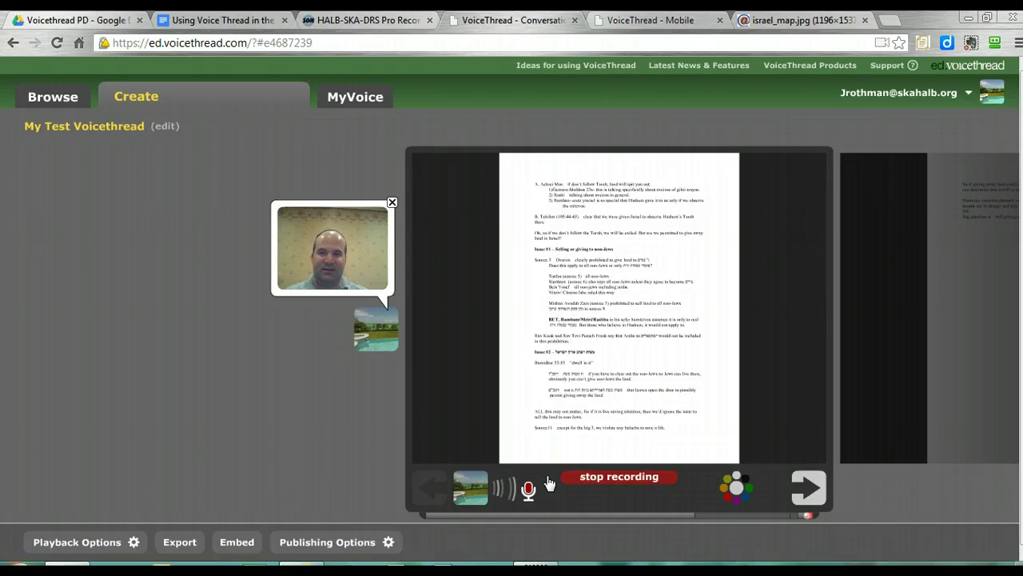
pyautogui.click(594, 480)
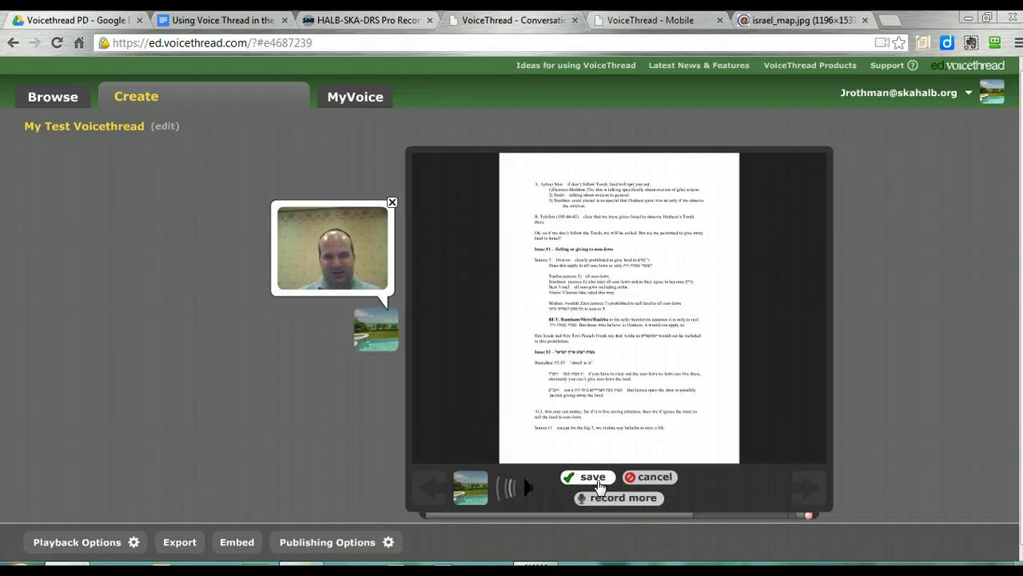
pyautogui.click(592, 477)
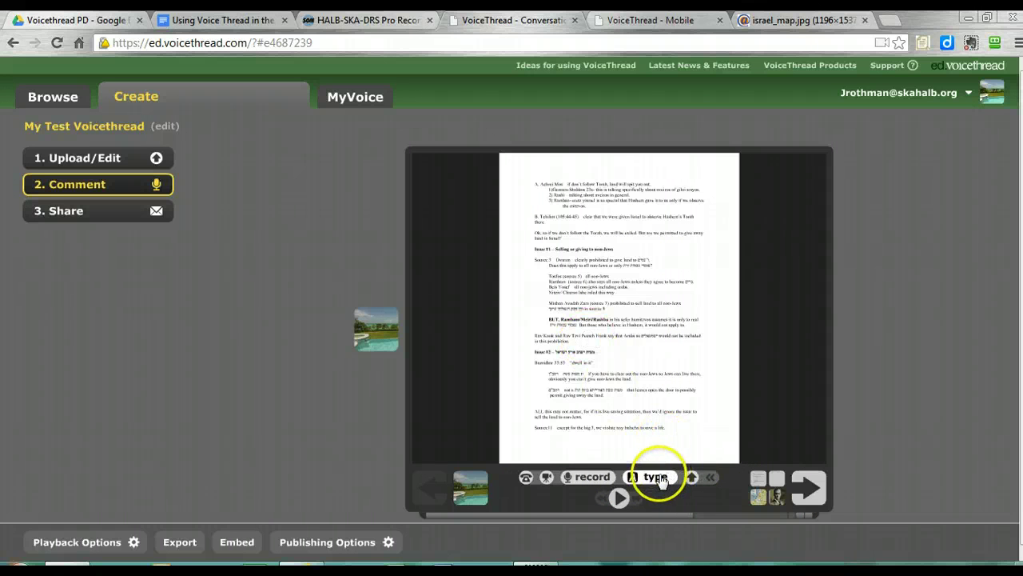
# Step: Look at the phone-call comment option, start entering a phone number and close it without placing the call
pyautogui.click(525, 480)
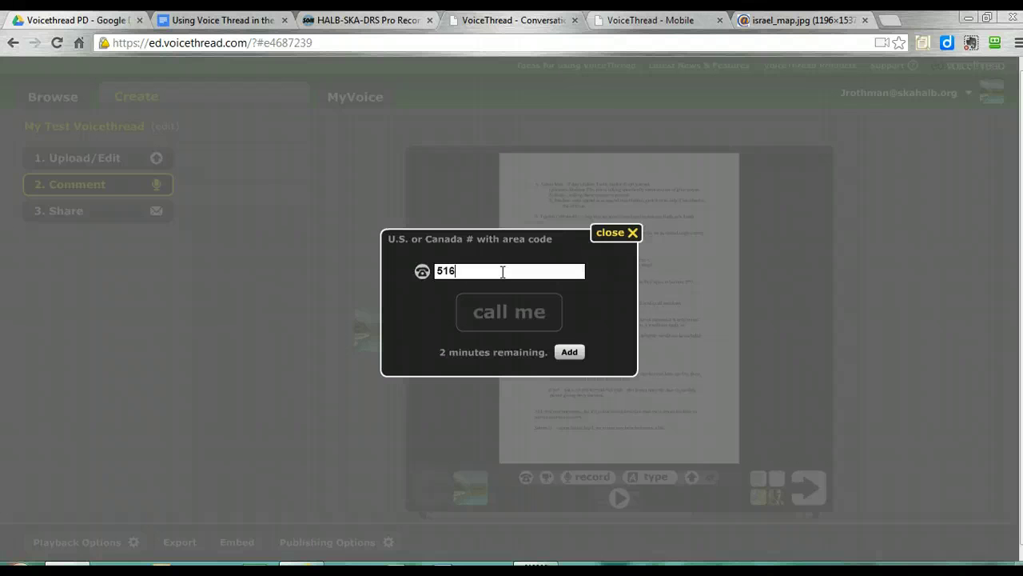
pyautogui.click(619, 234)
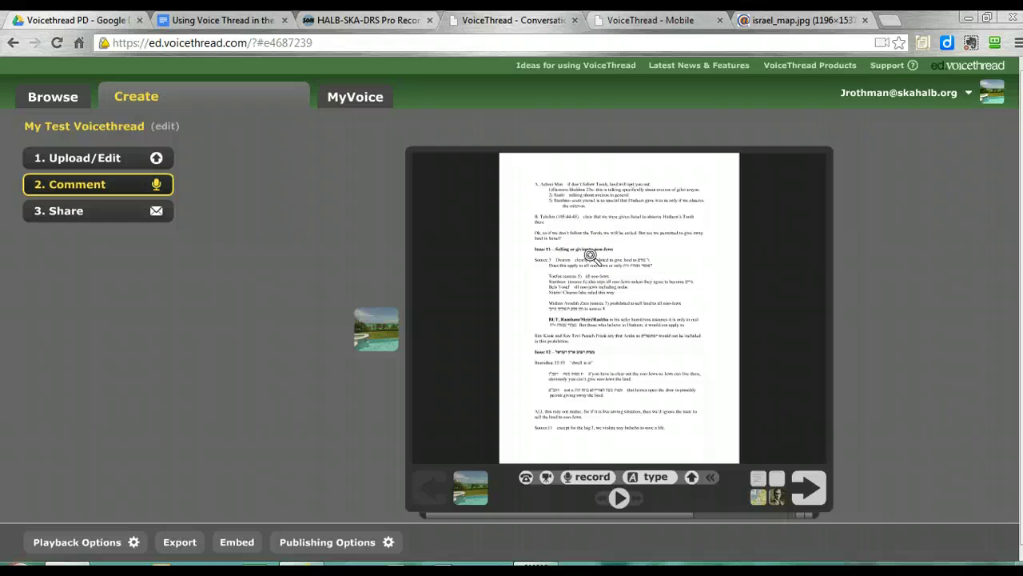
# Step: Review the voicethread's uploaded media, return to commenting, and zoom in and back out on the first document page
pyautogui.click(115, 164)
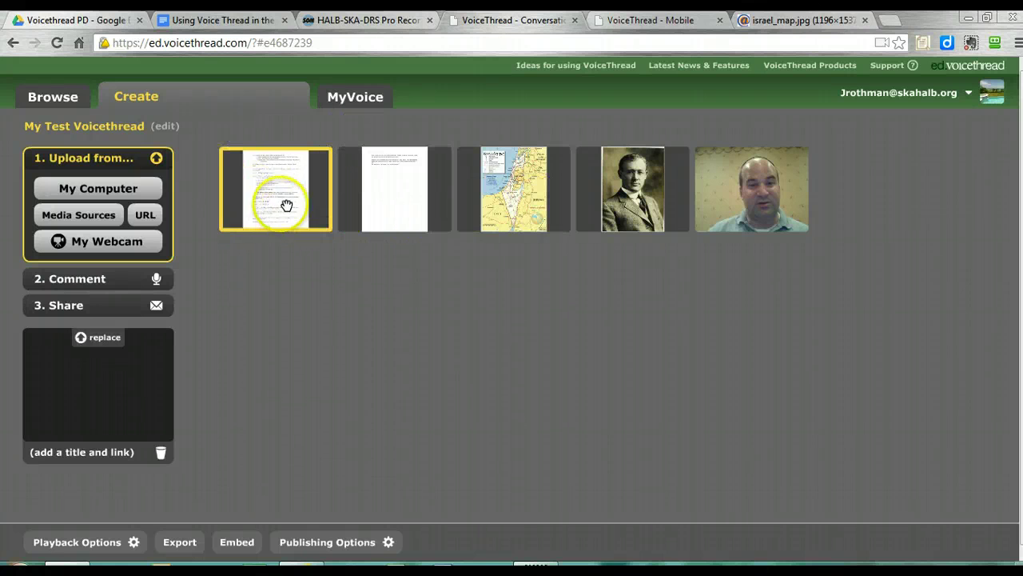
pyautogui.click(101, 275)
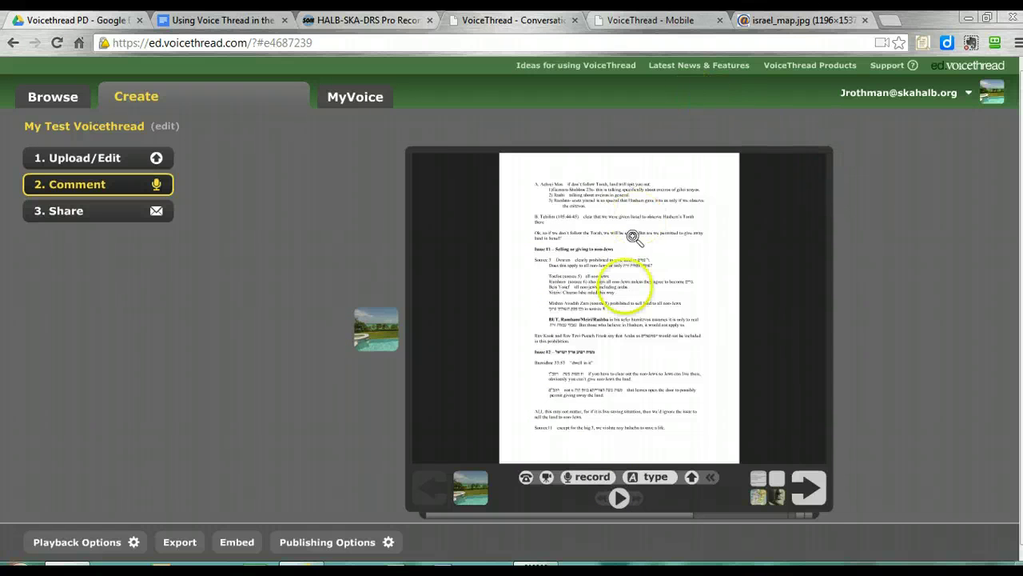
pyautogui.click(623, 308)
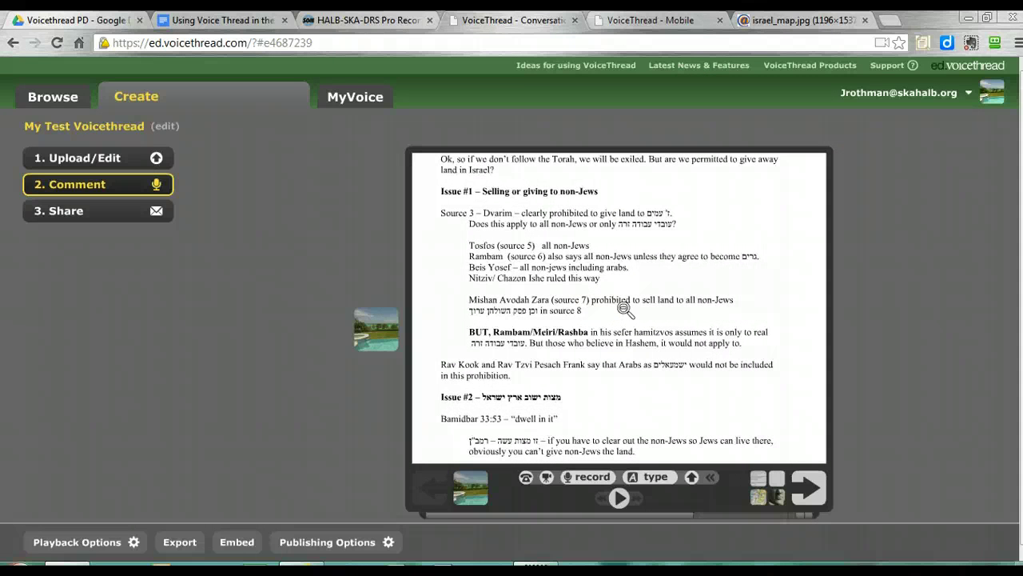
pyautogui.click(625, 309)
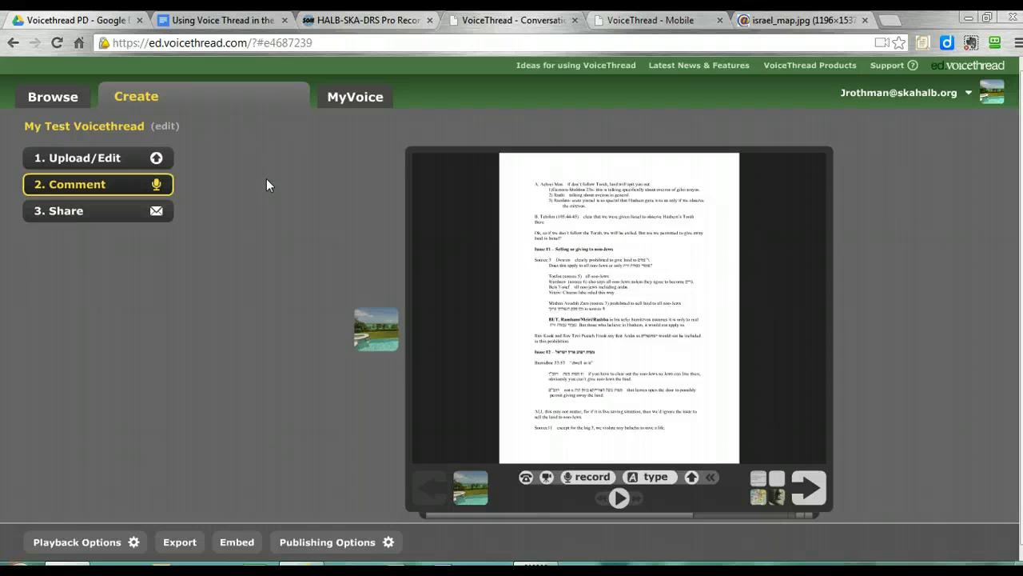
# Step: Look over the public voicethreads and the account's own voicethread collection, ending on the blank page for creating a new voicethread
pyautogui.click(70, 98)
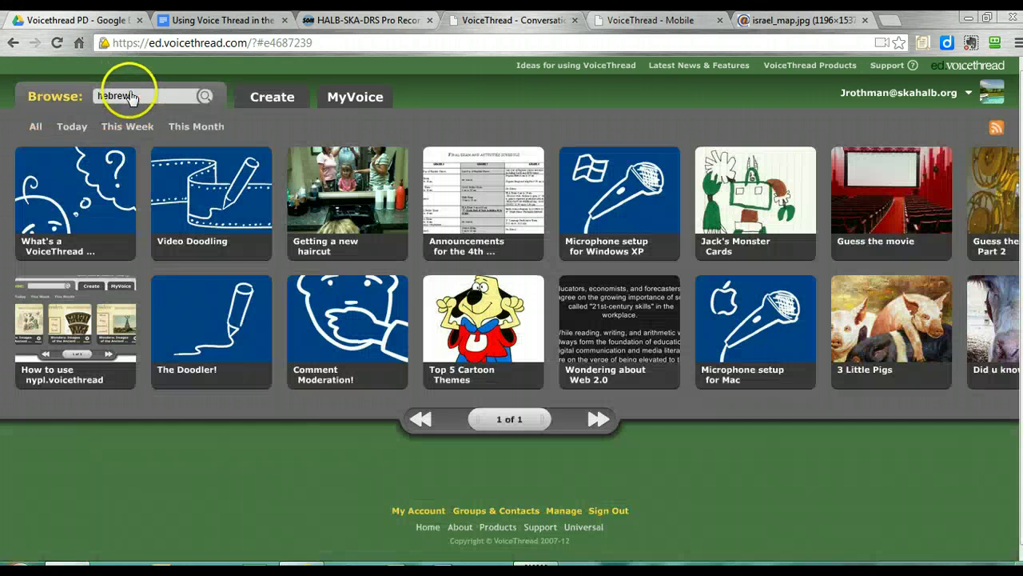
pyautogui.click(273, 95)
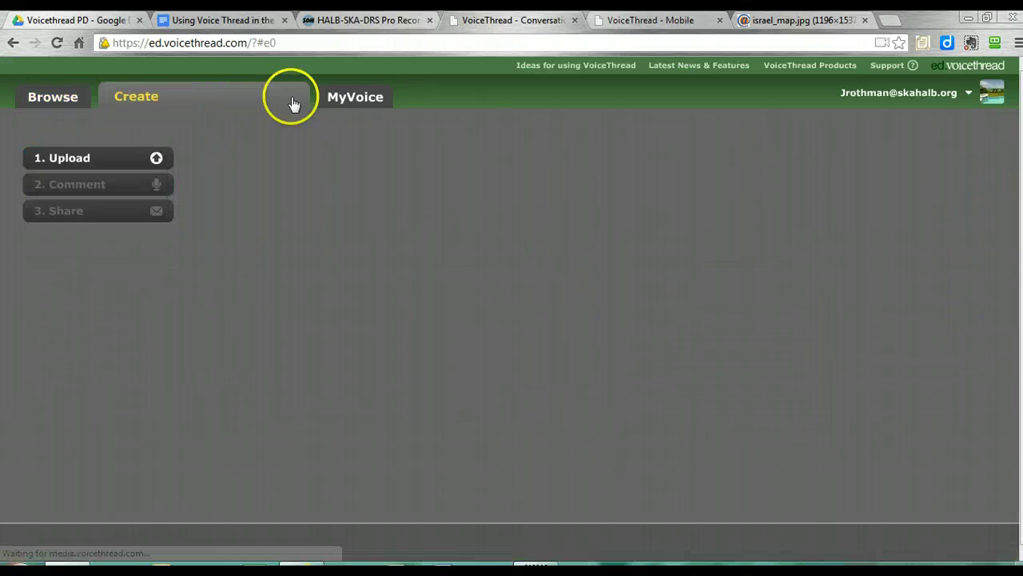
pyautogui.click(351, 103)
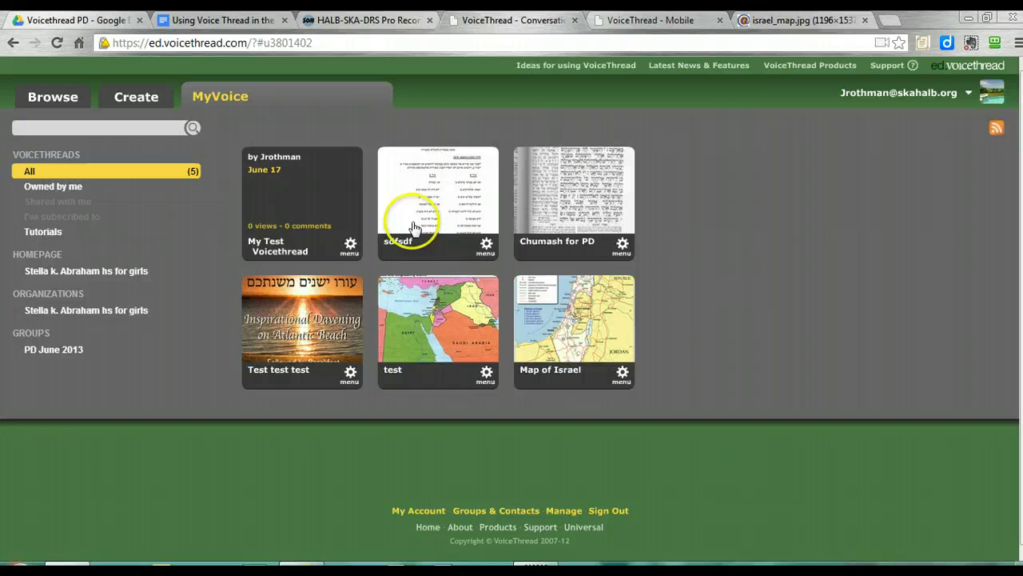
pyautogui.click(140, 106)
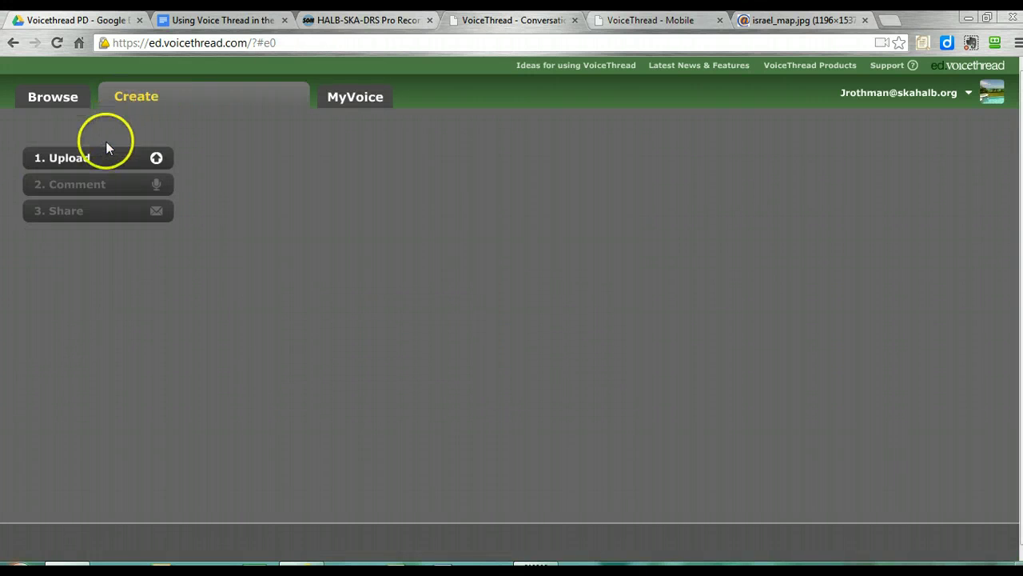